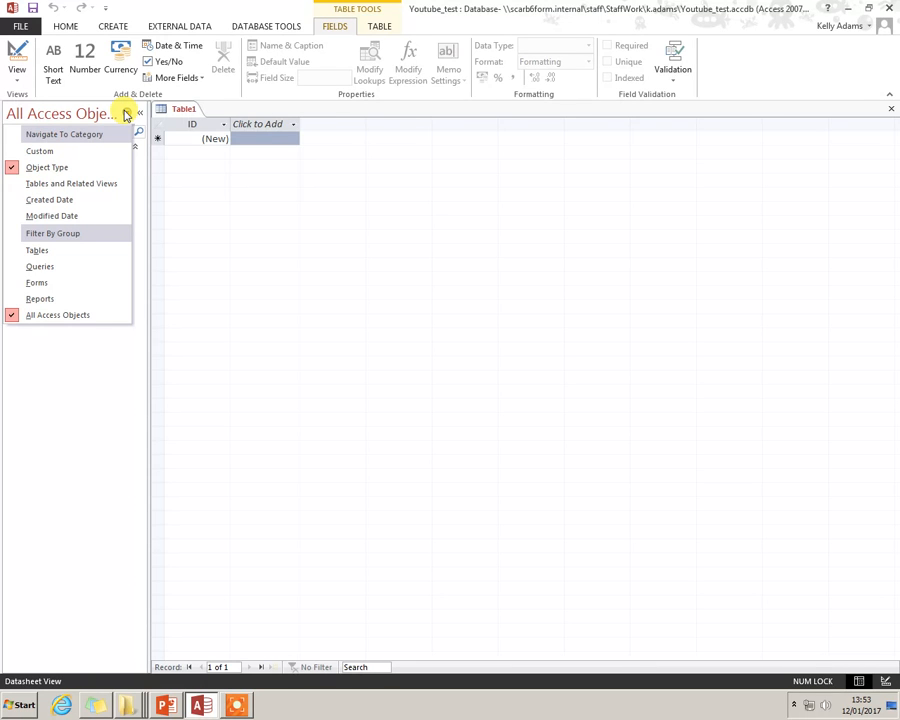
left_click(125, 114)
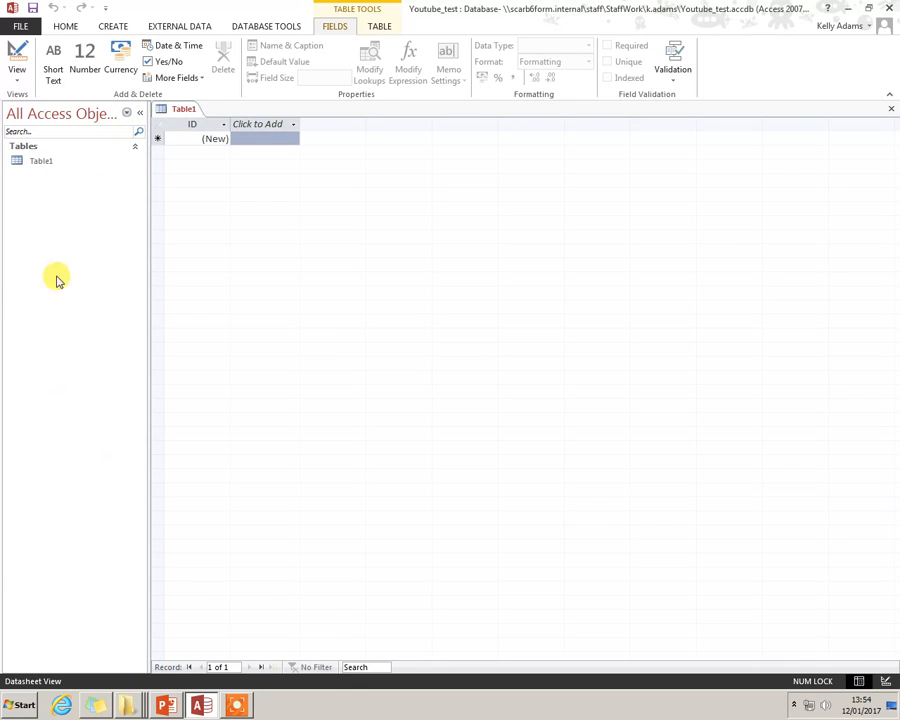
left_click(126, 114)
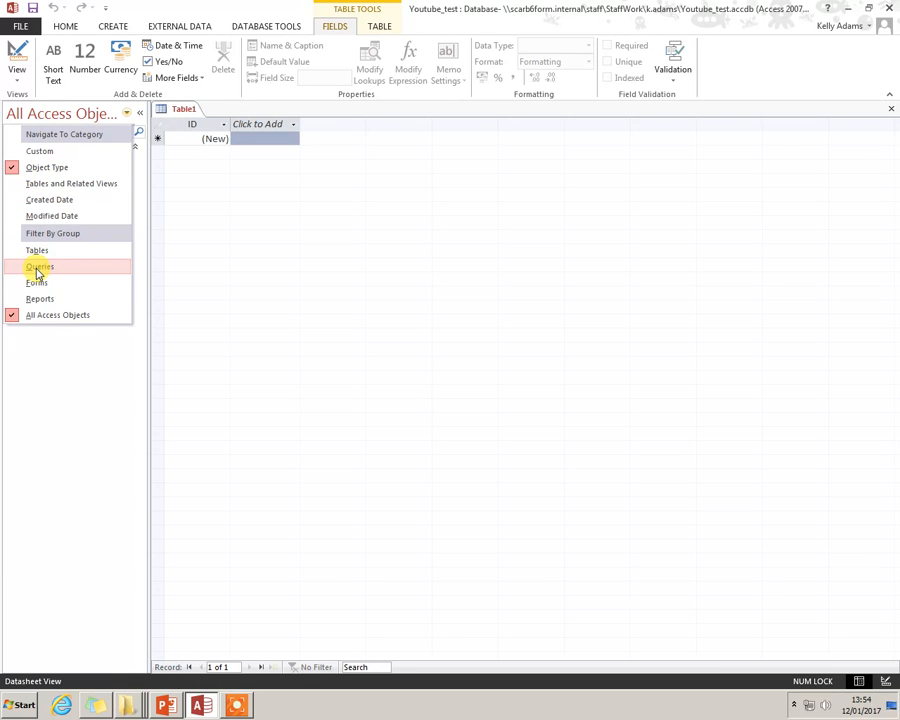
left_click(48, 390)
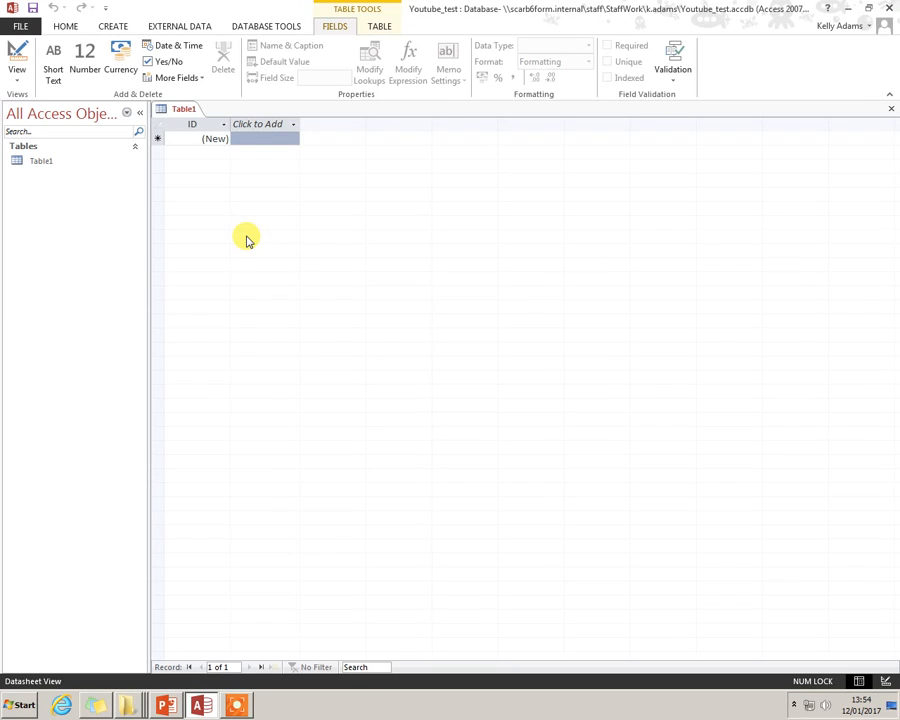
- Open Table1 in Design View, saving the table under the name DogsTrustDogs
left_click(18, 82)
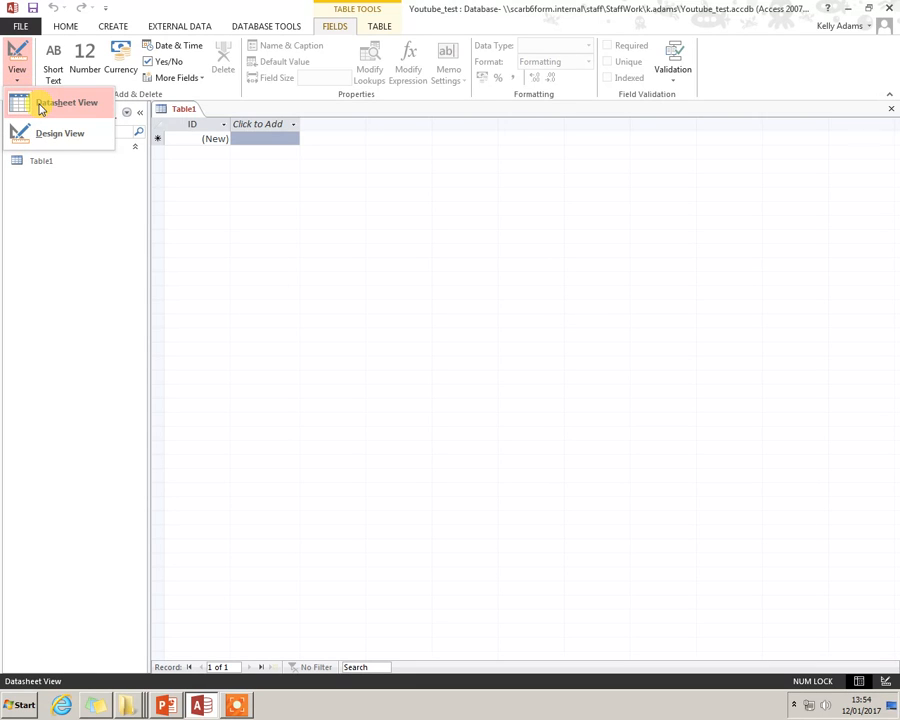
left_click(40, 106)
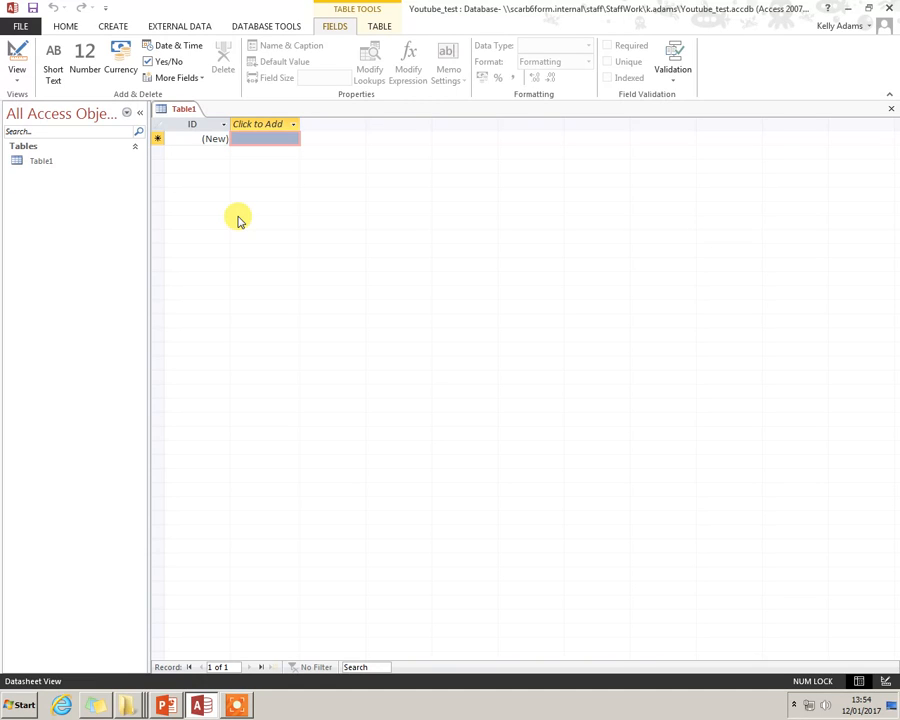
left_click(18, 86)
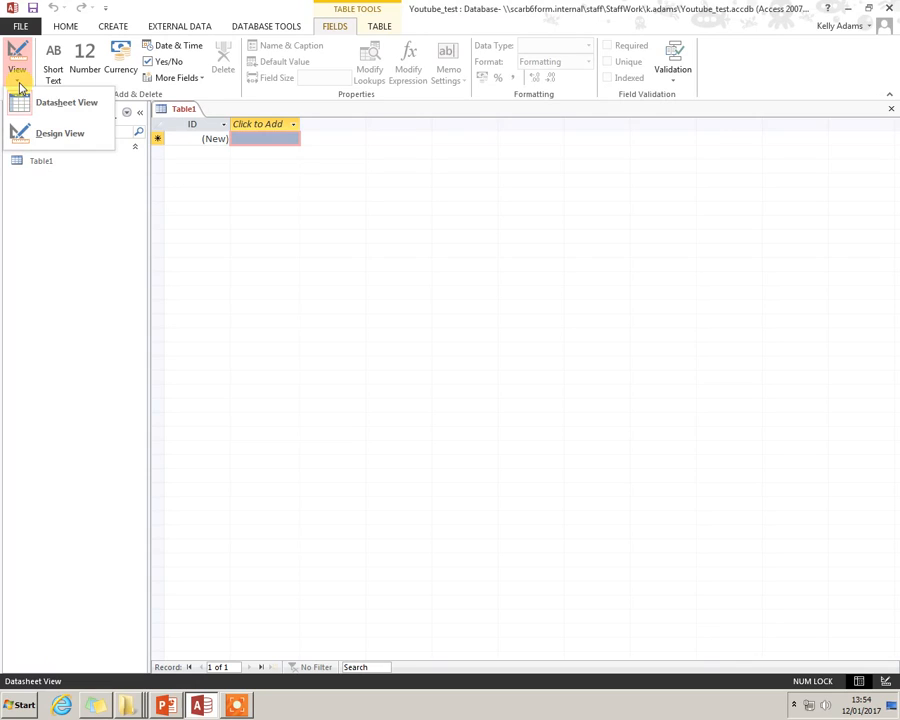
left_click(45, 137)
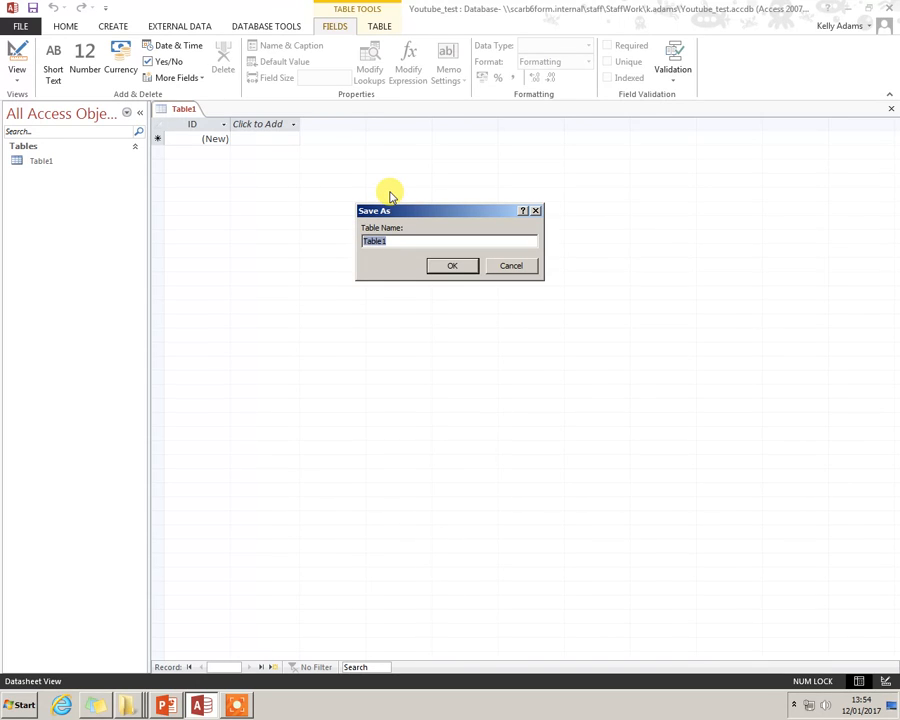
type("DogsTrust")
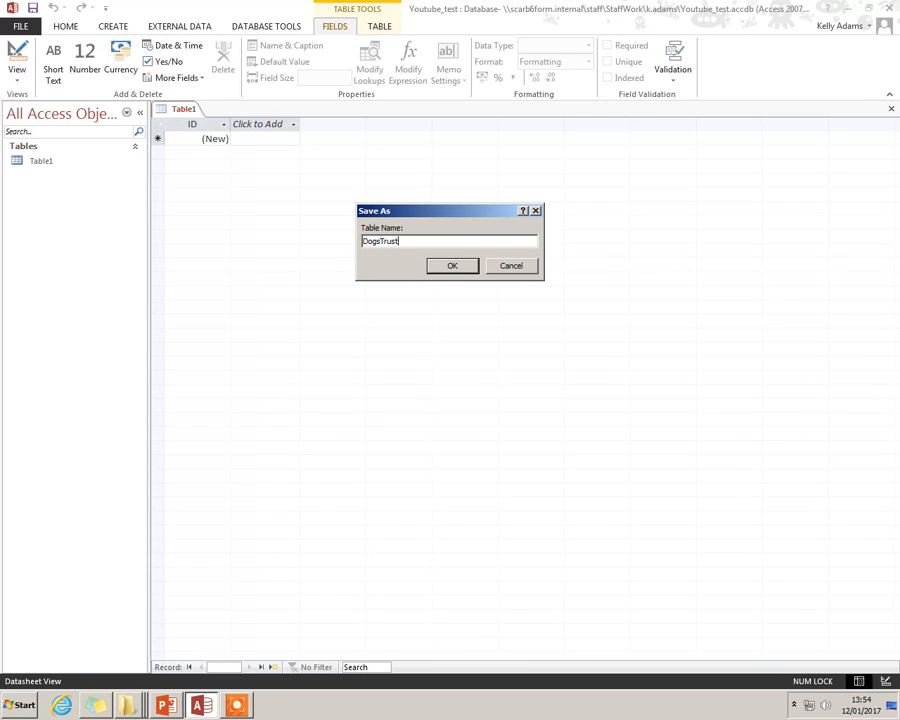
type("Dogs")
key("Return")
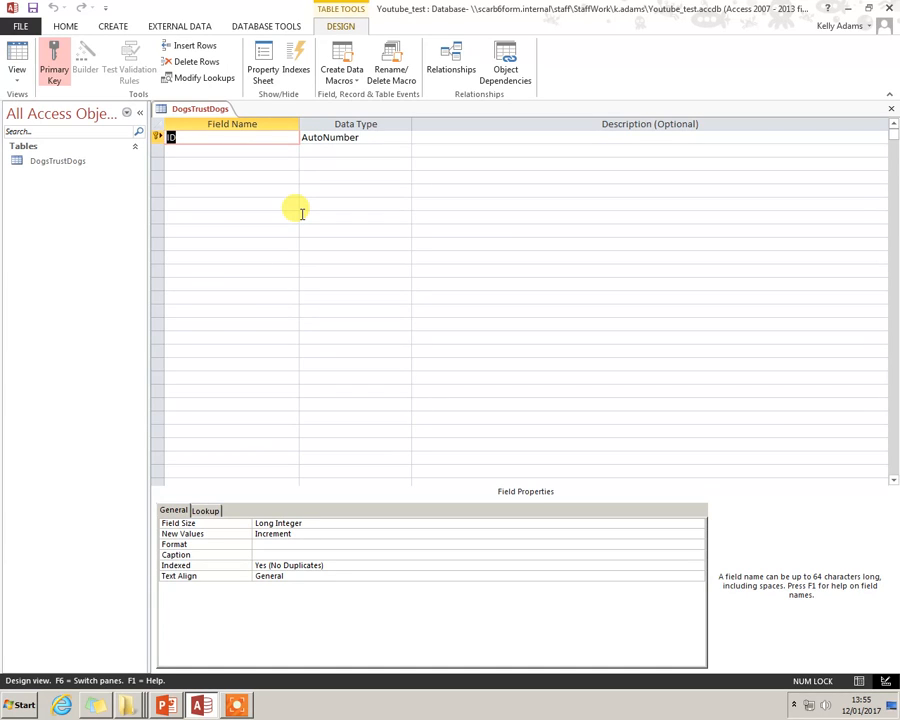
left_click(236, 706)
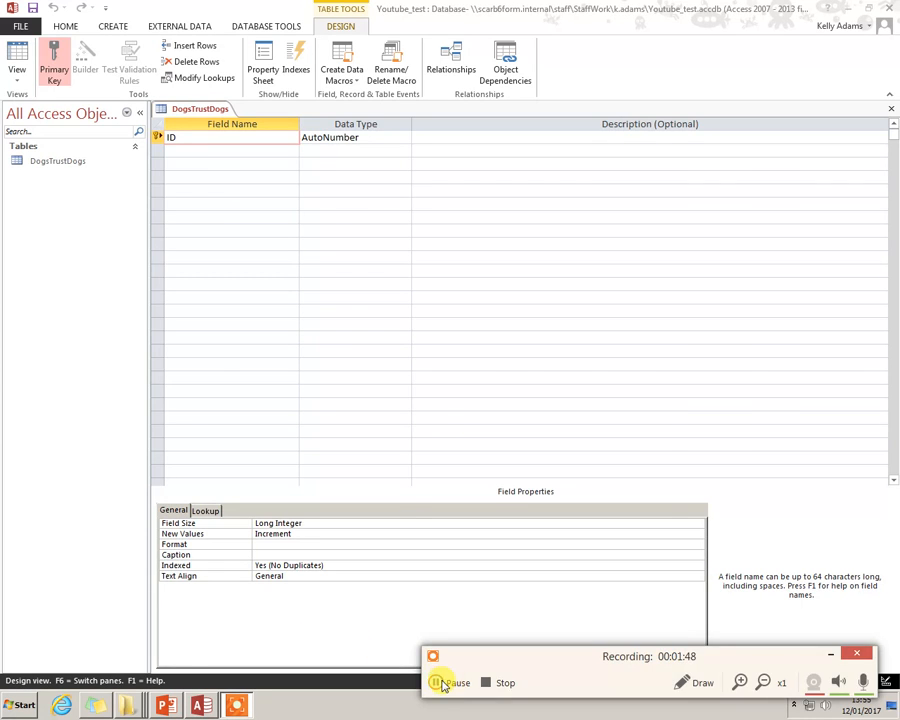
left_click(436, 679)
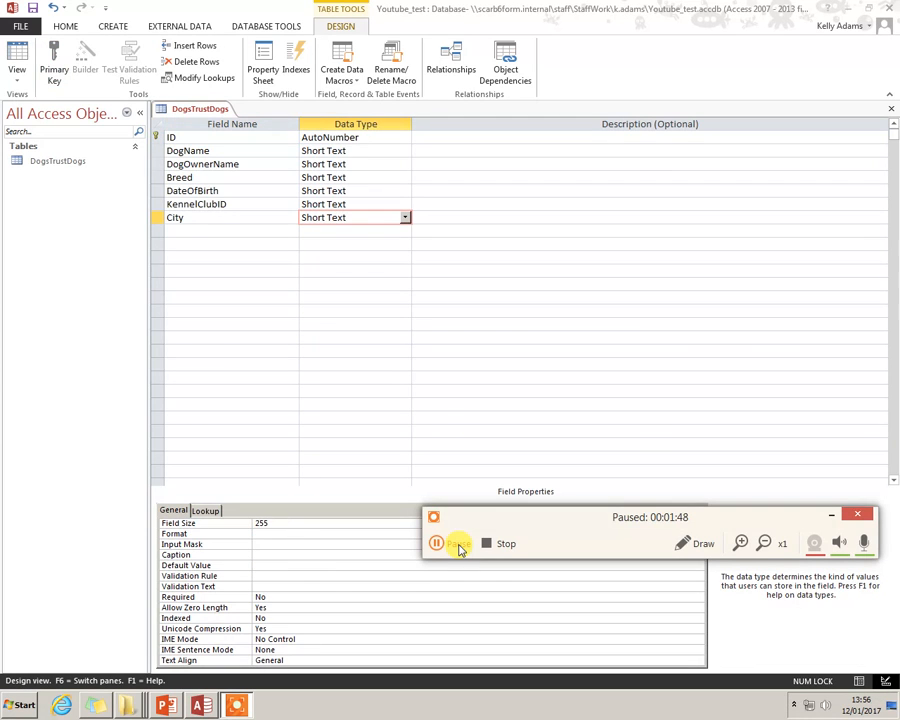
left_click(457, 545)
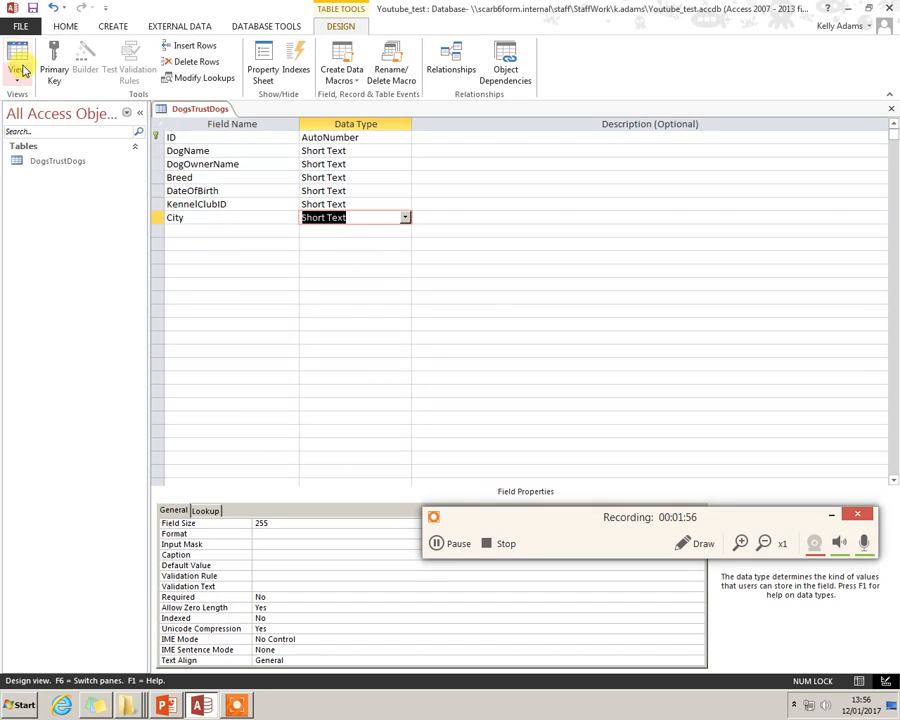
- Save the table and view it in Datasheet View with the DogOwnerName, Breed and DateOfBirth columns resized to suit their headings
left_click(16, 58)
left_click(424, 384)
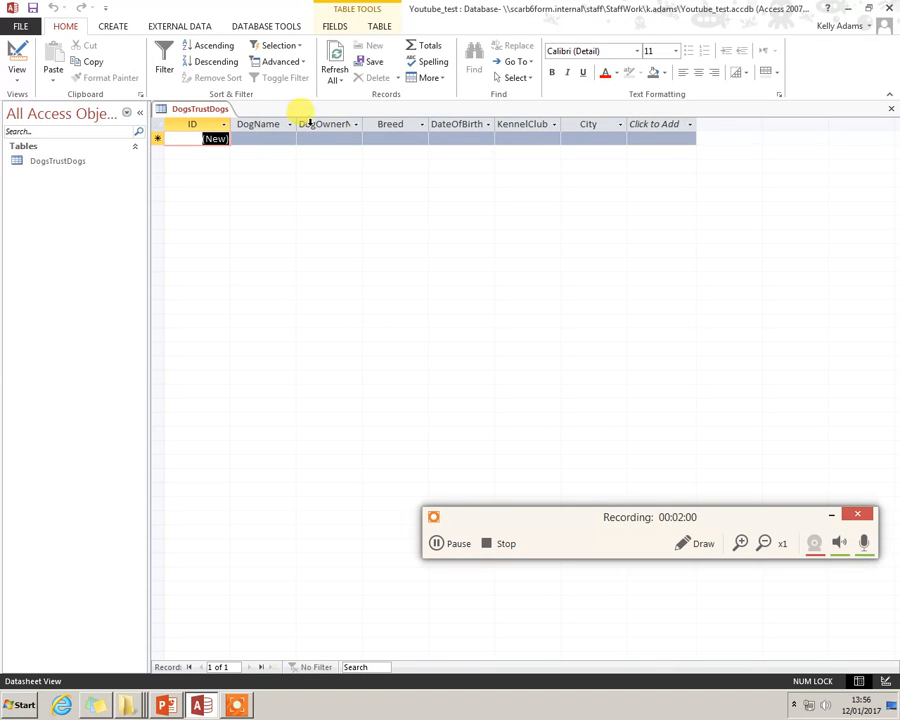
left_click(356, 124)
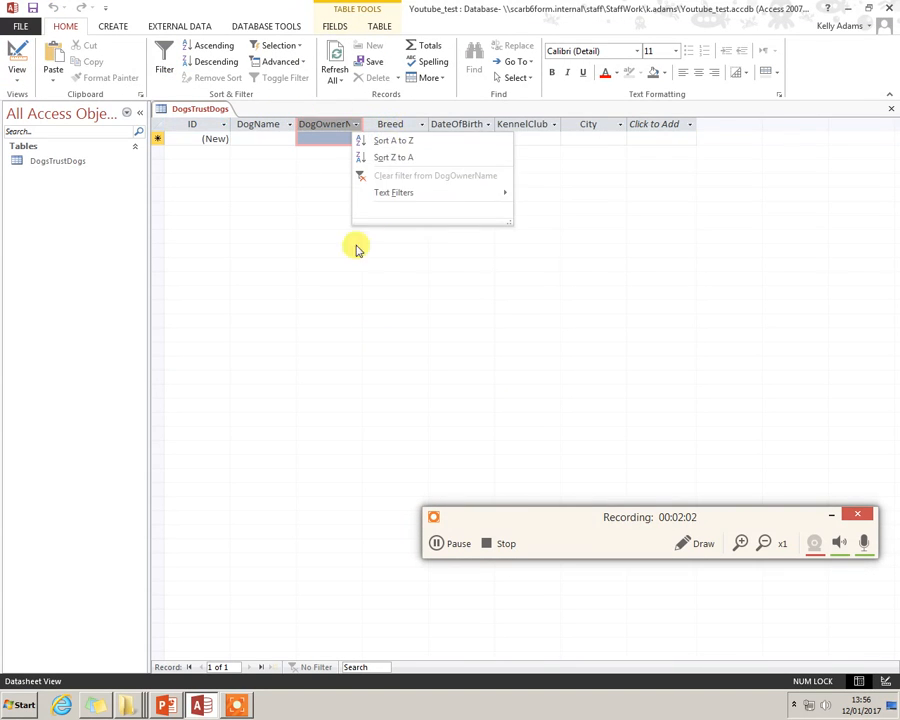
left_click(365, 120)
left_click_drag(364, 120, 392, 124)
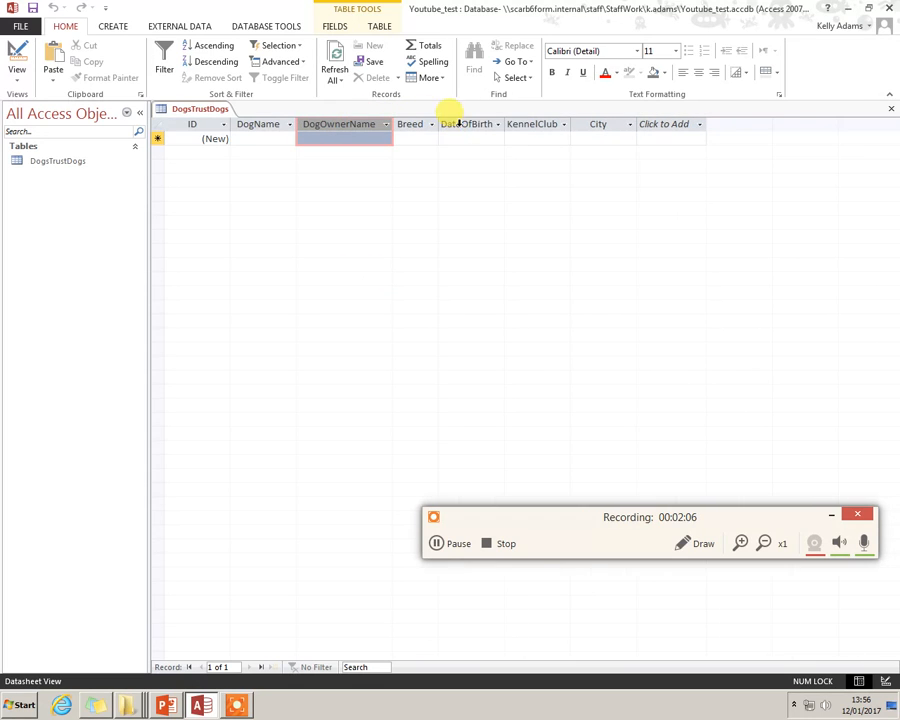
left_click_drag(458, 124, 438, 124)
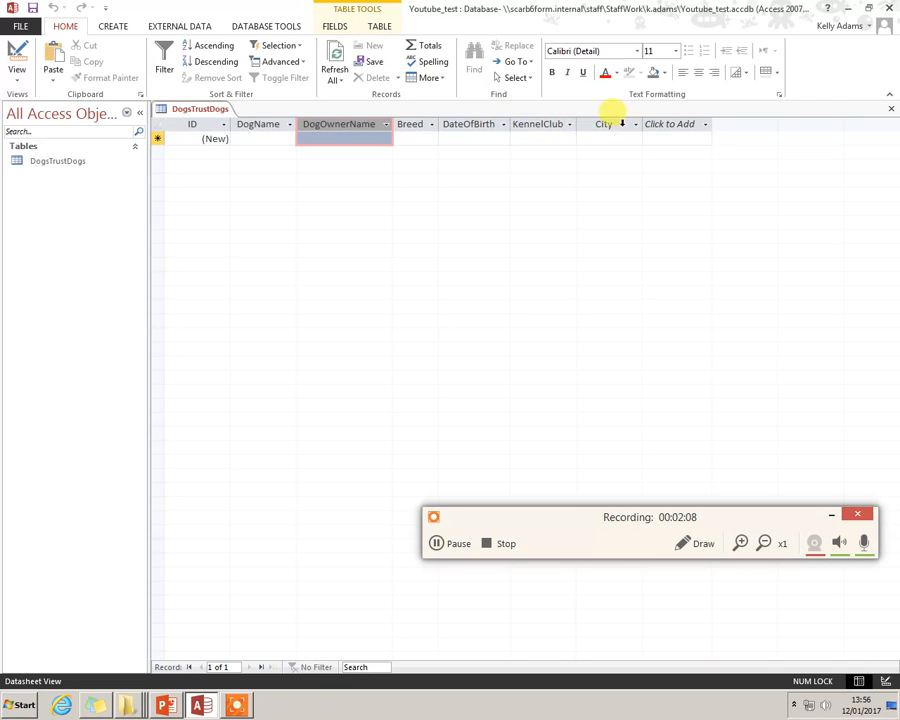
- Return to Design View and choose AutoNumber as the data type of the primary key field ID
left_click(17, 60)
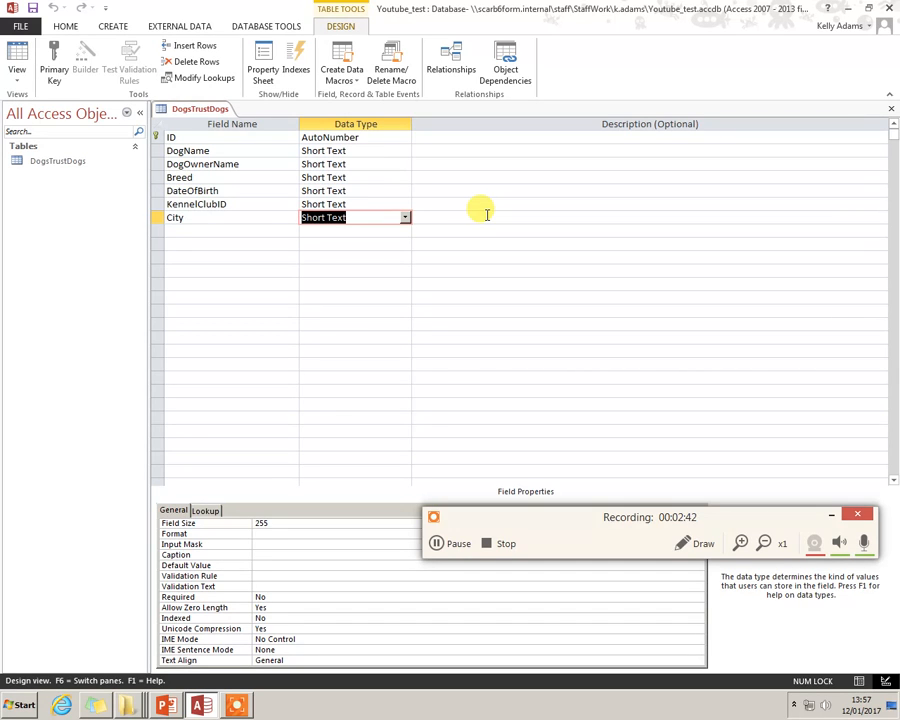
left_click(347, 137)
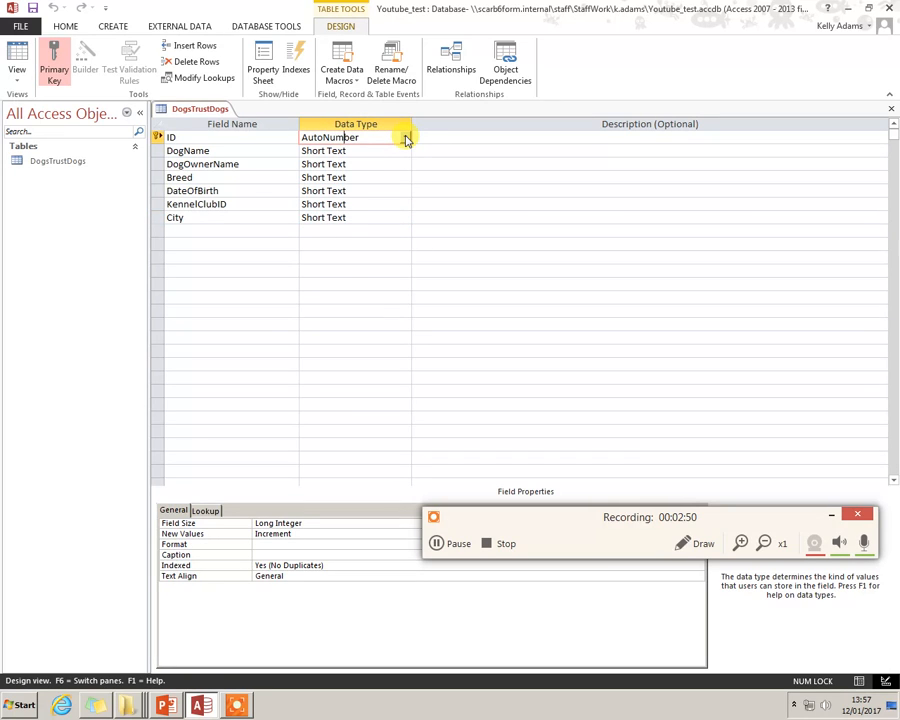
left_click(405, 138)
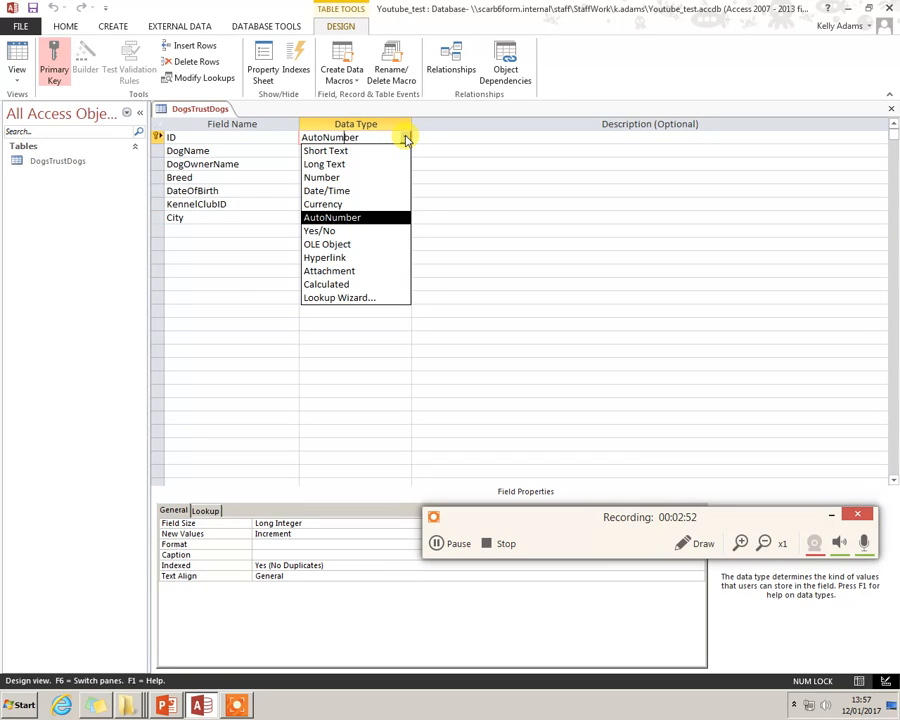
left_click(338, 217)
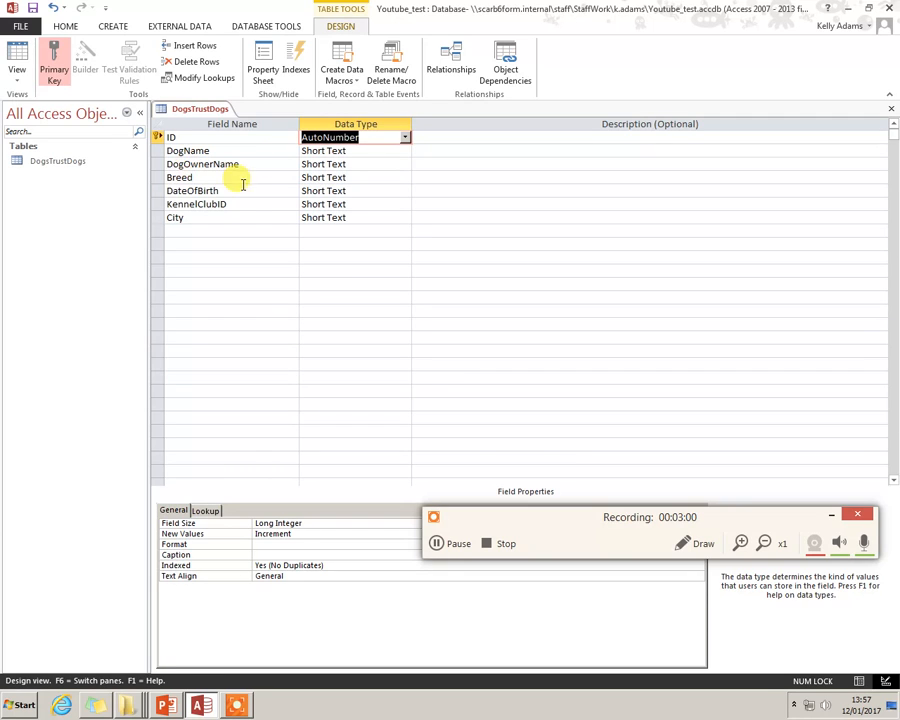
left_click(53, 60)
left_click(52, 62)
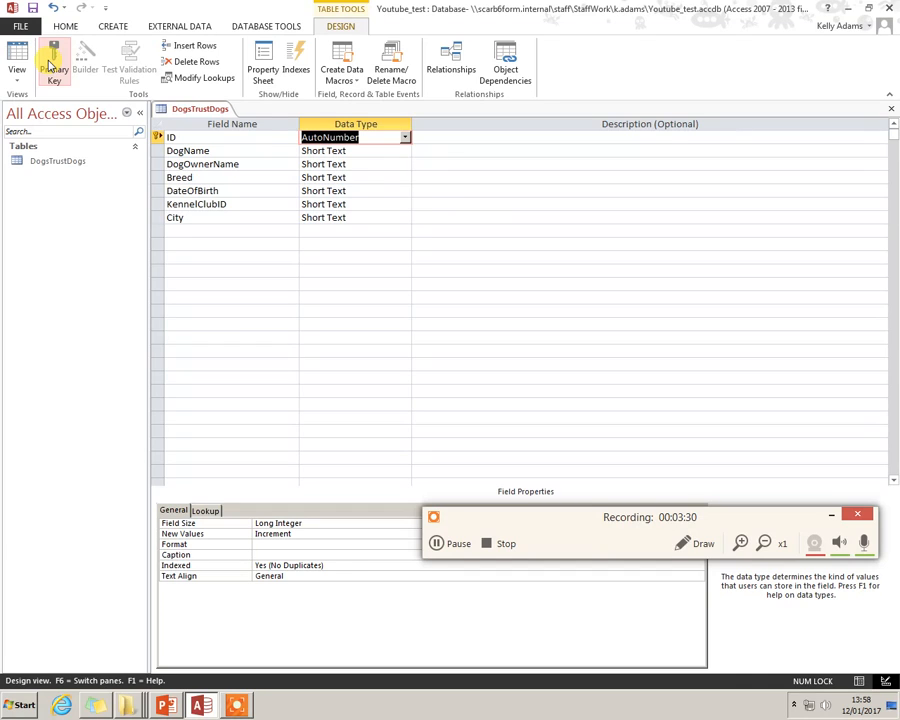
left_click(405, 151)
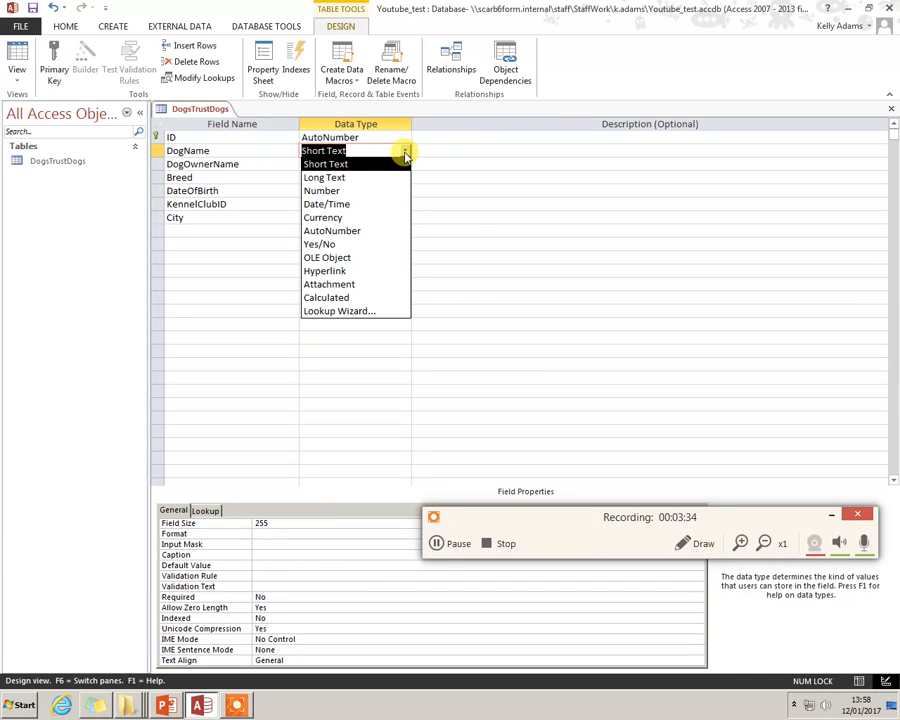
left_click(405, 152)
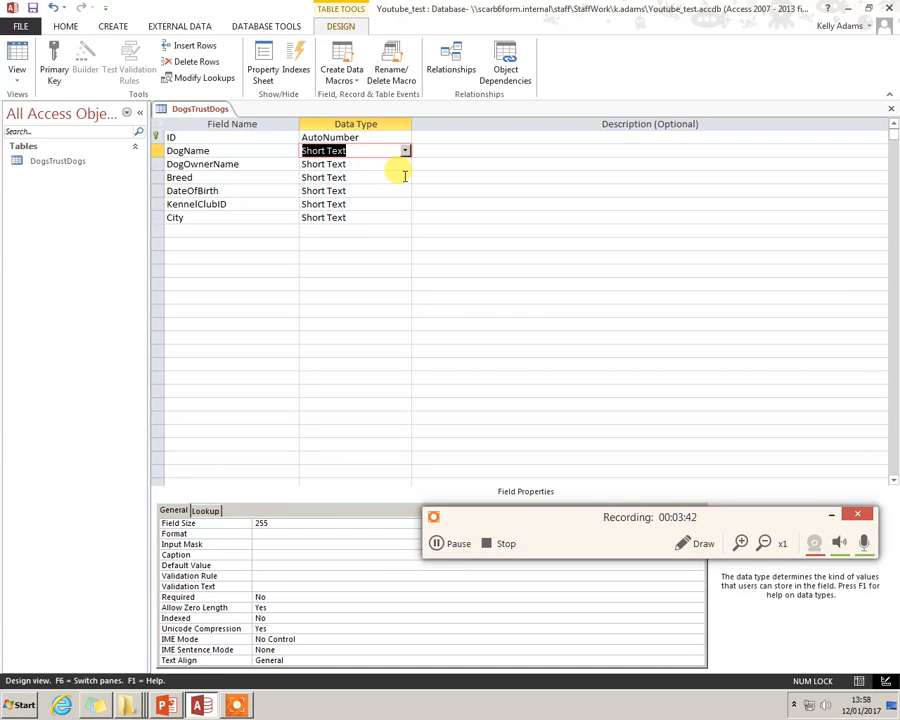
- Start the Lookup Wizard for the Breed field and choose to type in the lookup values manually
left_click(405, 177)
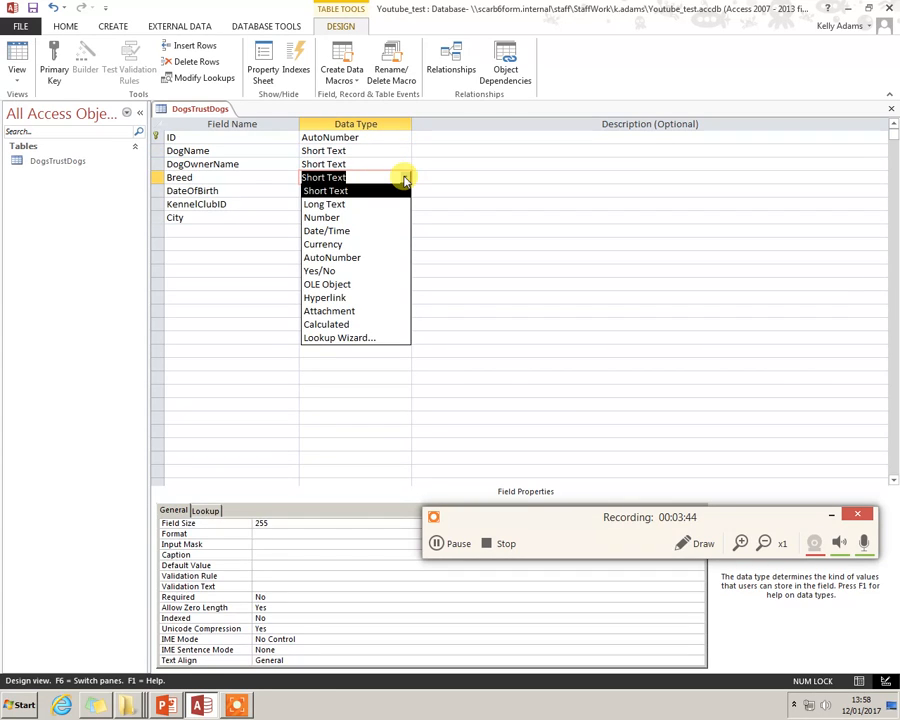
left_click(355, 339)
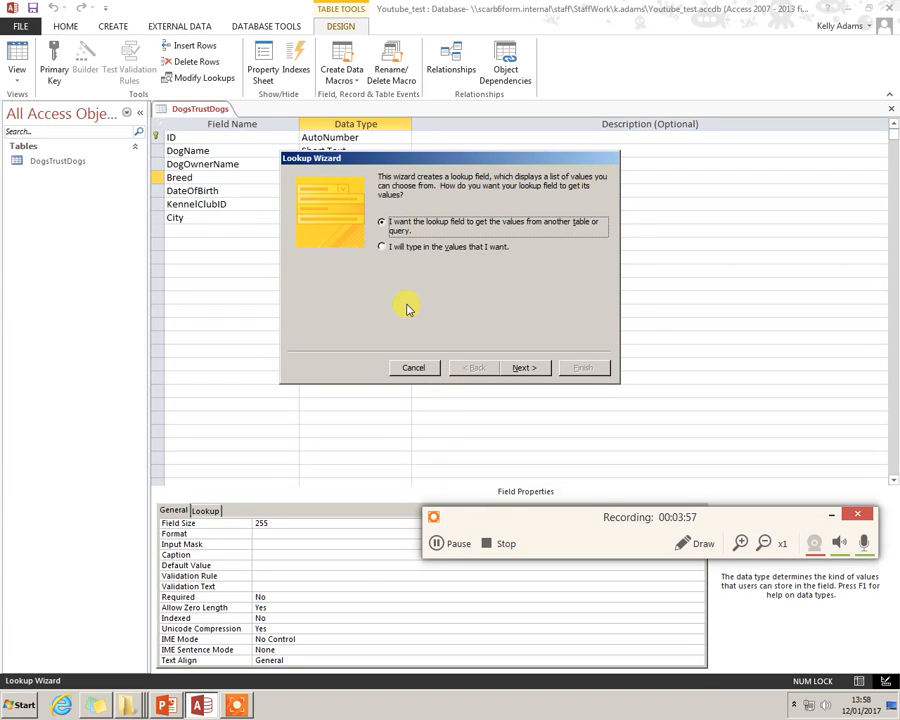
left_click(382, 247)
left_click(525, 367)
- Enter Terrier and Spaniel as values in the single column of the Breed lookup list
left_click(331, 260)
type("Twer")
key("BackSpace")
key("BackSpace")
type("errier")
key("Return")
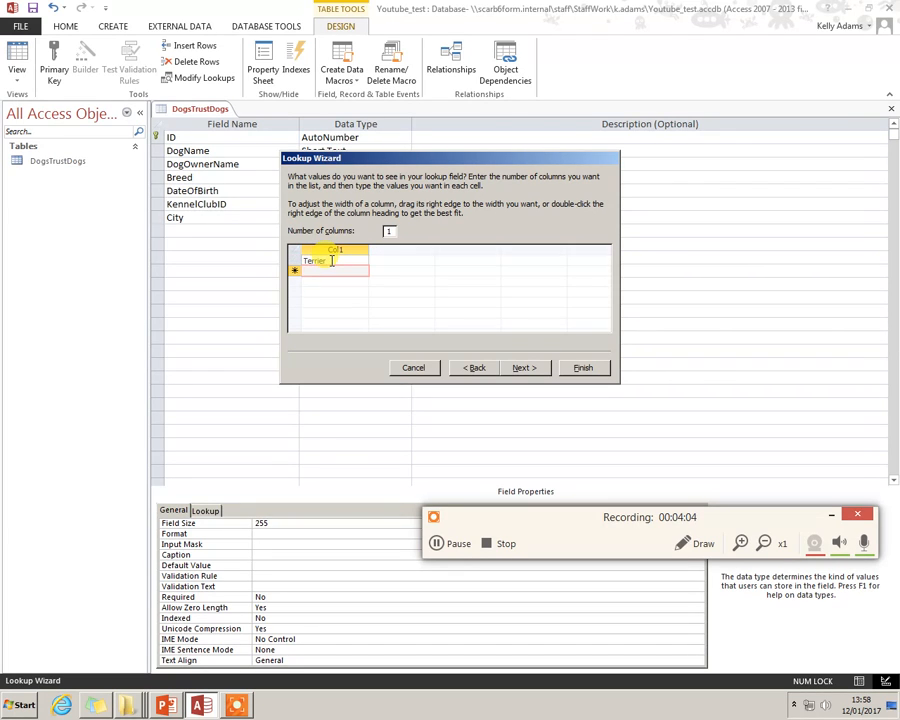
type("Spaniel")
key("Return")
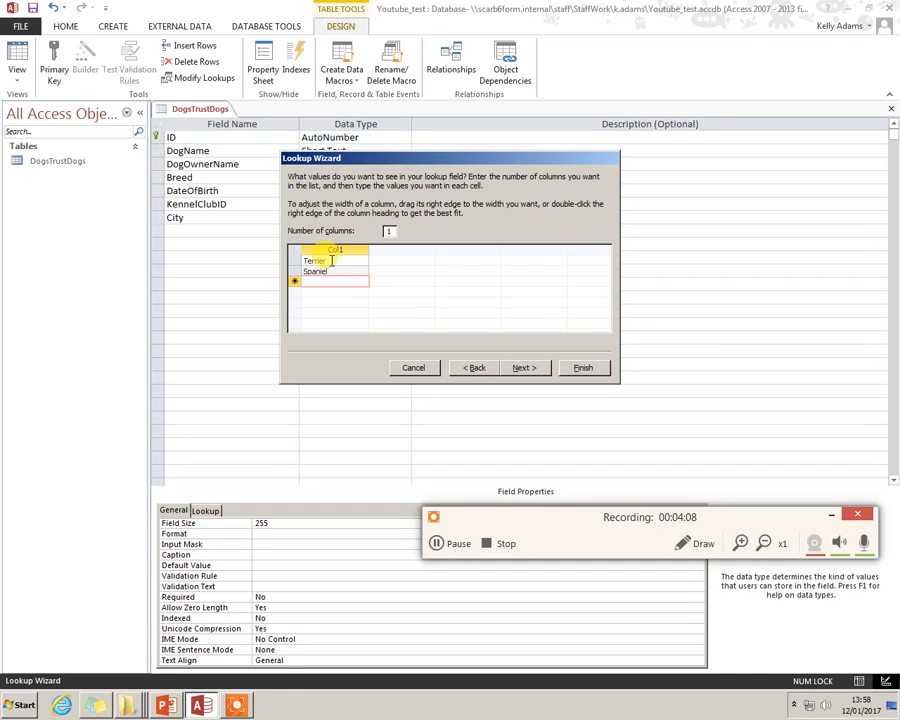
left_click(452, 543)
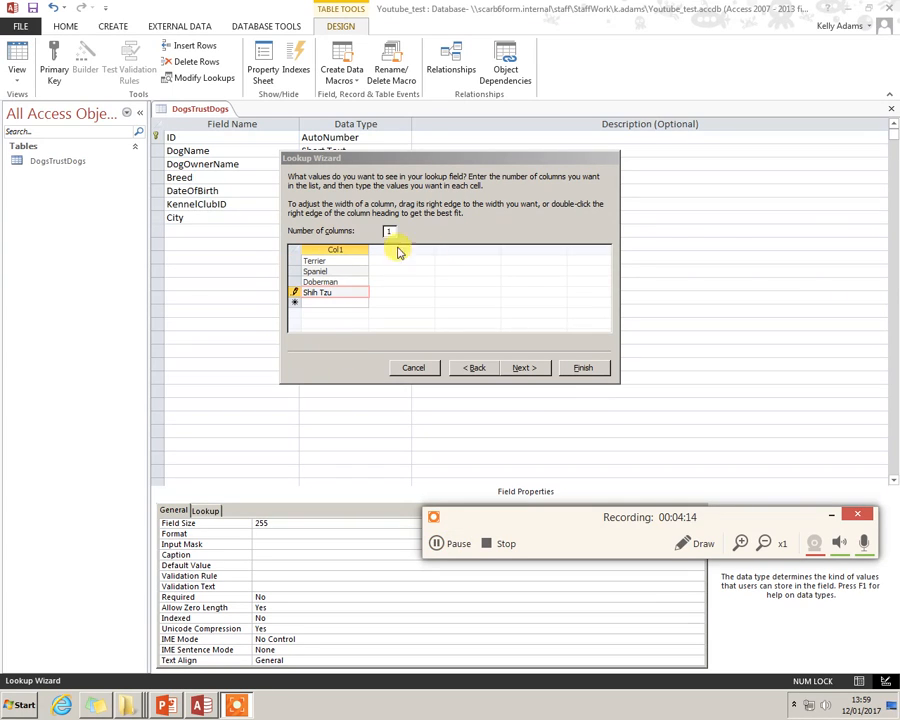
- Limit the Breed lookup field to the listed choices and finish the wizard with the label Breed
left_click(524, 368)
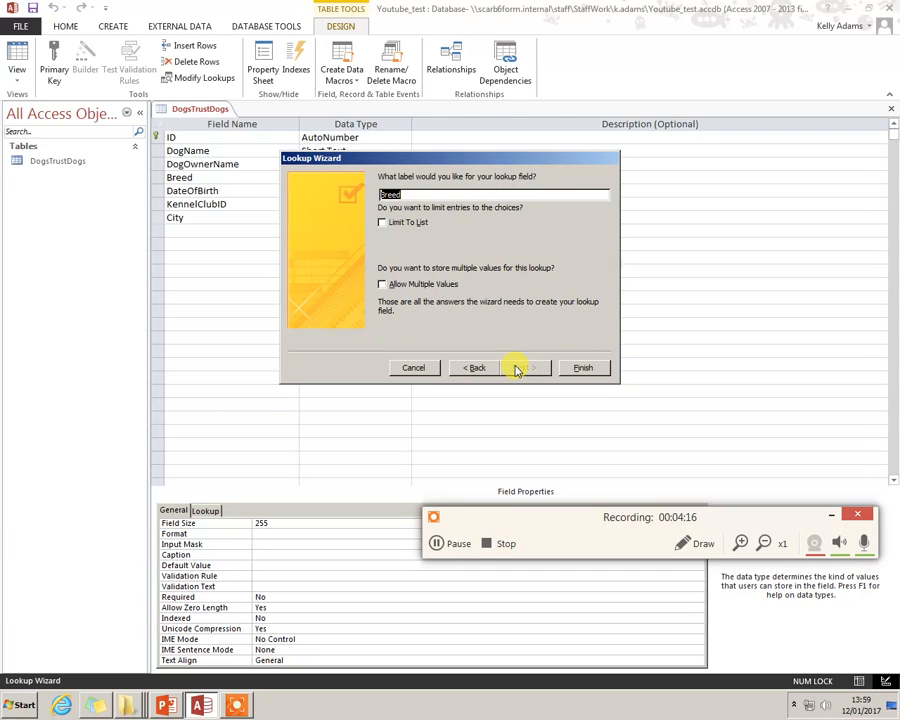
left_click(383, 224)
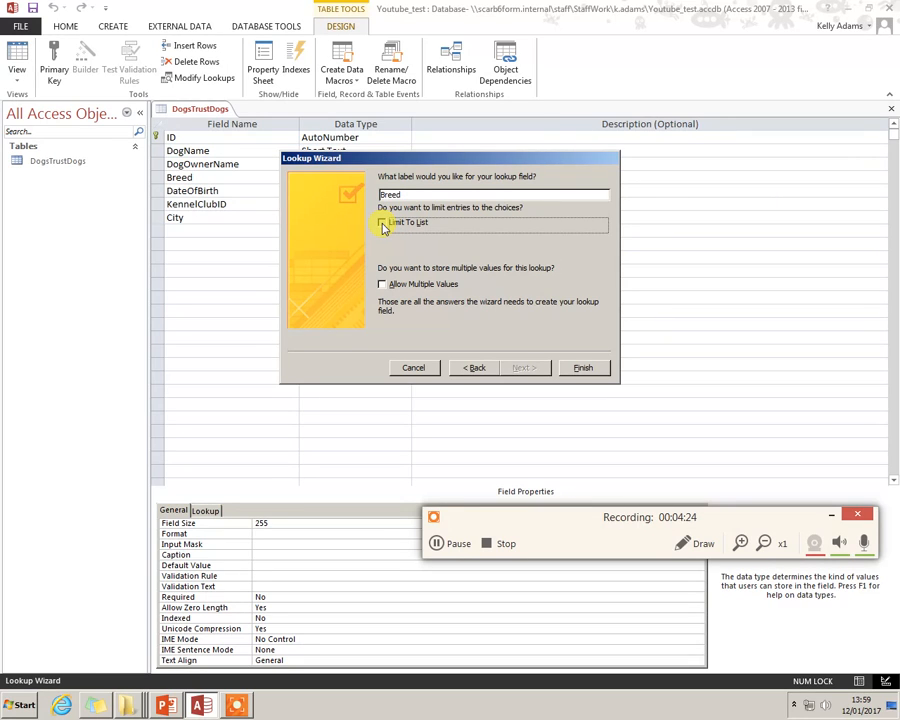
left_click(581, 367)
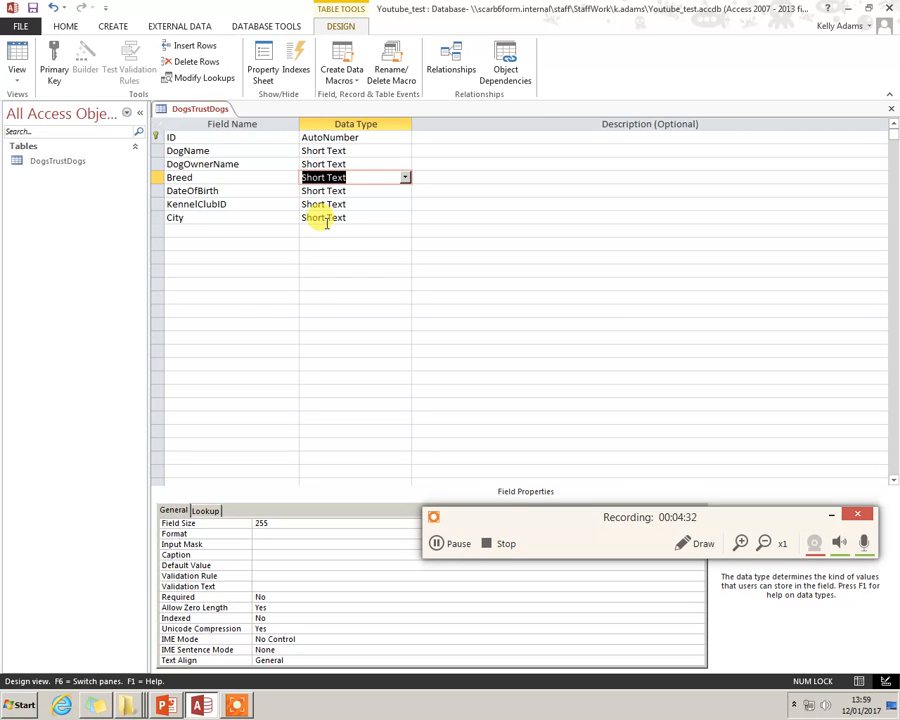
- Save the table, switch to Datasheet View and open the list of Breed choices for the new record
left_click(17, 58)
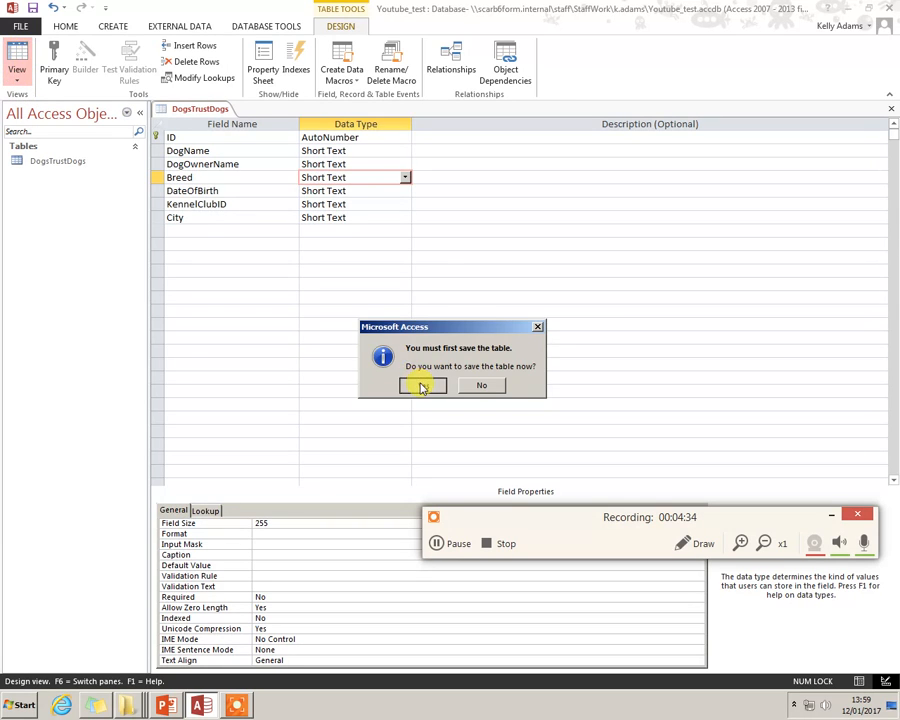
left_click(422, 387)
left_click(432, 140)
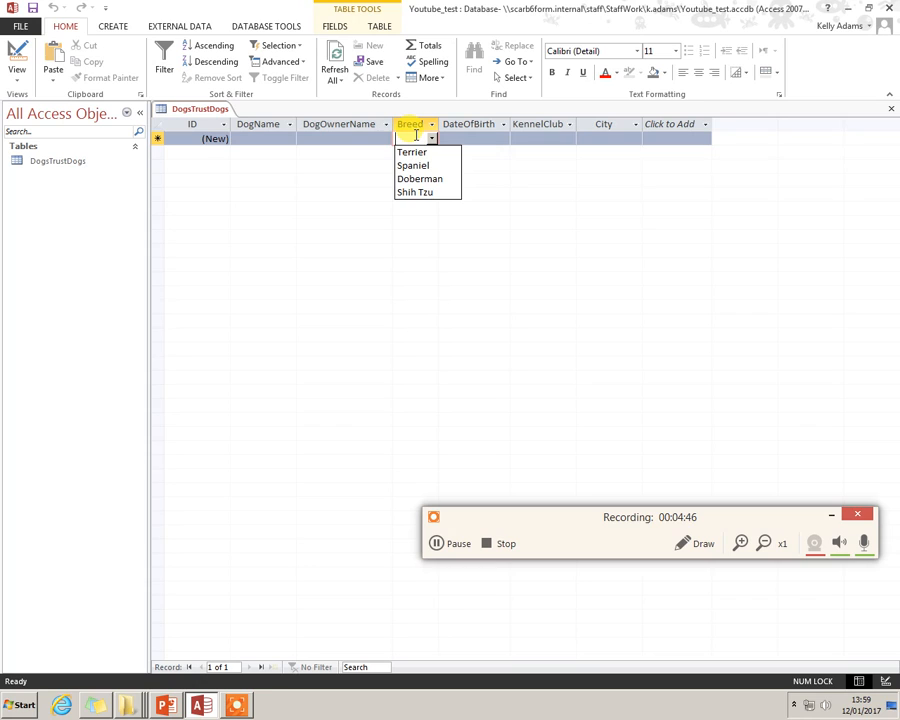
- Try to enter alsatian as the Breed, decline editing the list items, and choose Terrier instead
type("als")
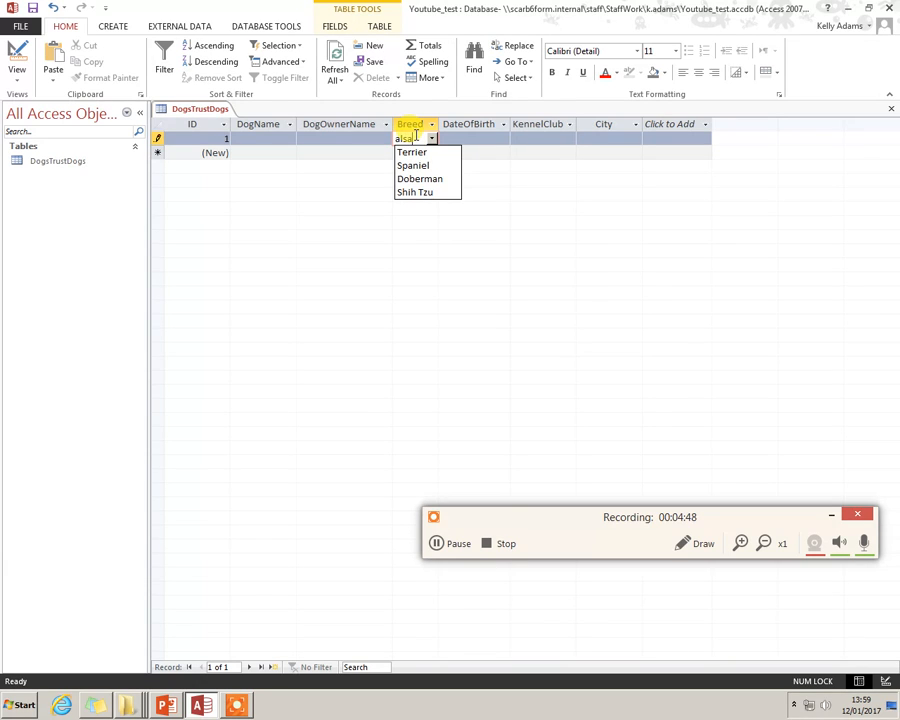
type("atian")
left_click(483, 145)
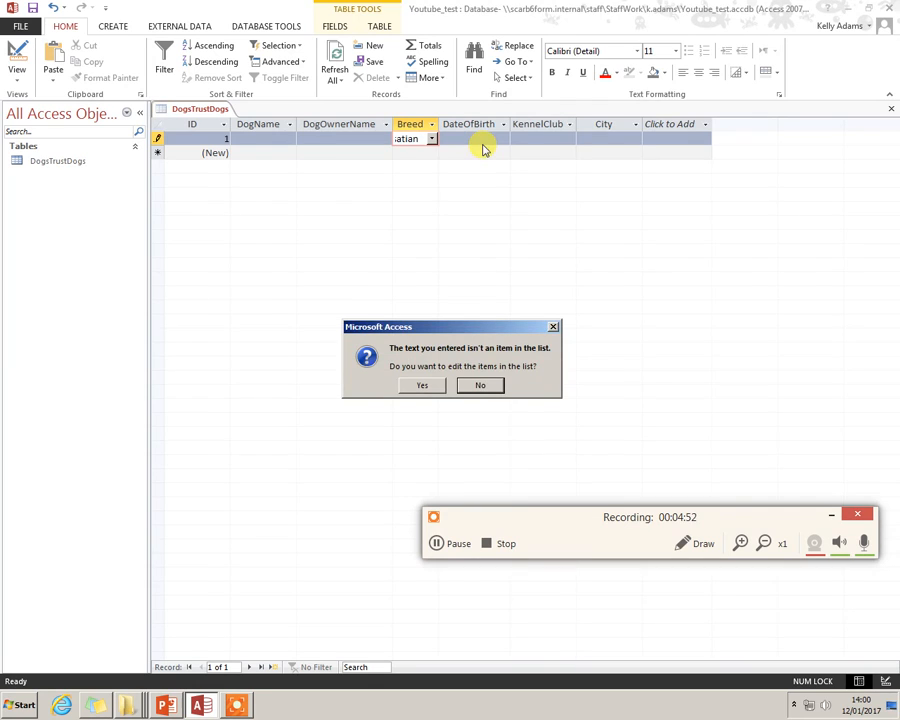
left_click(481, 387)
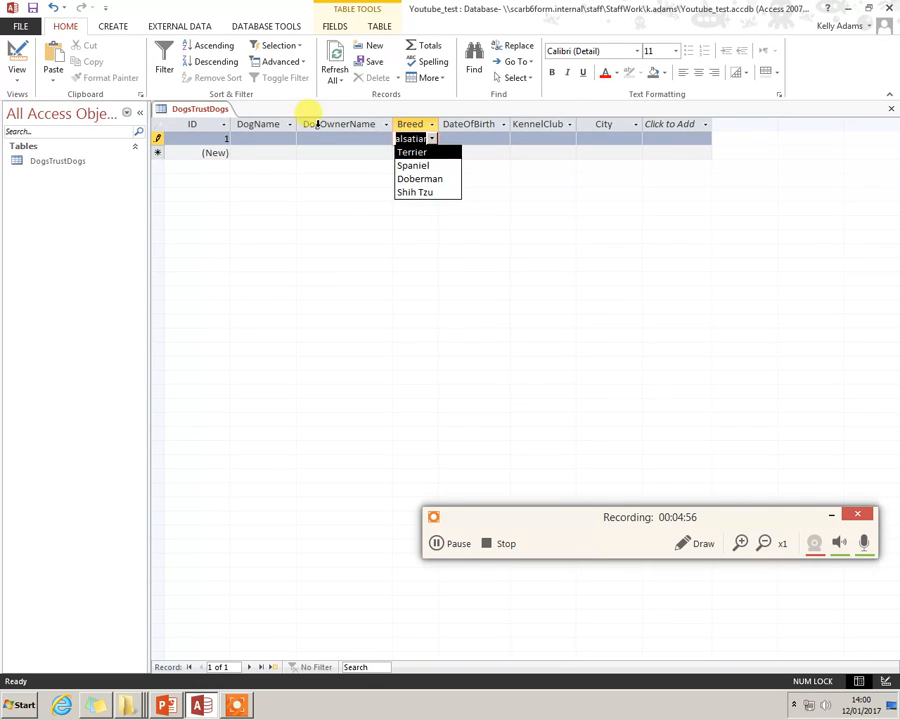
left_click(412, 153)
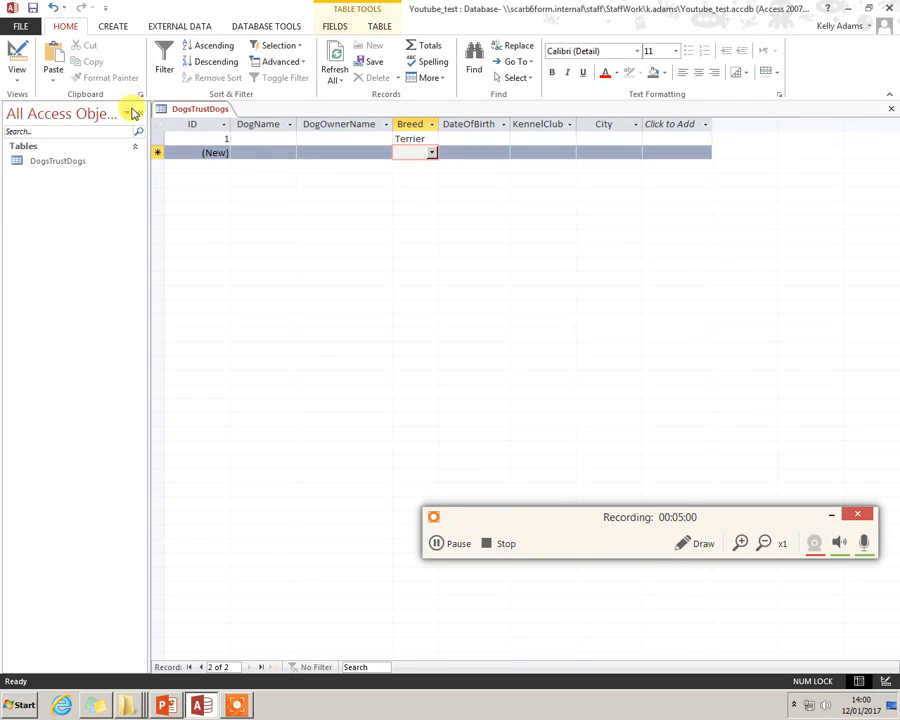
- Set the DateOfBirth field's data type to Date/Time in Design View, save the table and return to Datasheet View
left_click(15, 60)
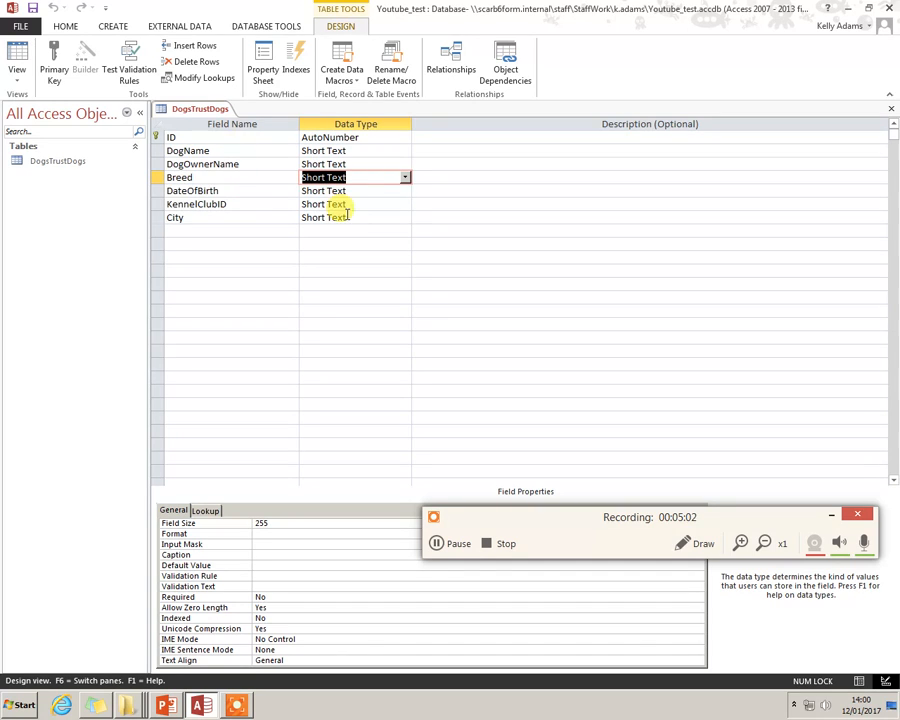
left_click(376, 192)
left_click(404, 191)
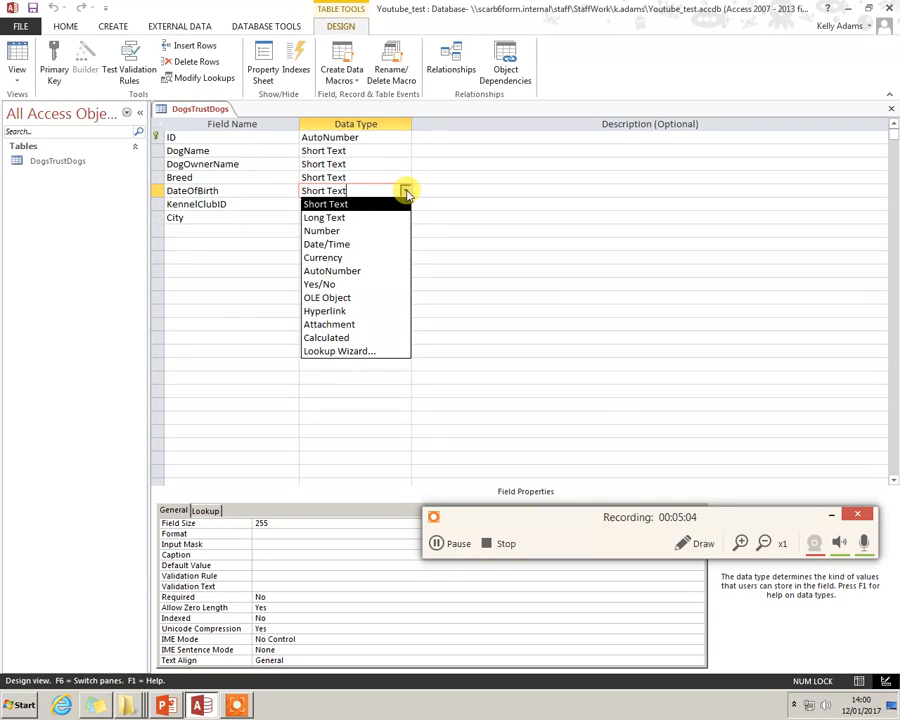
left_click(348, 248)
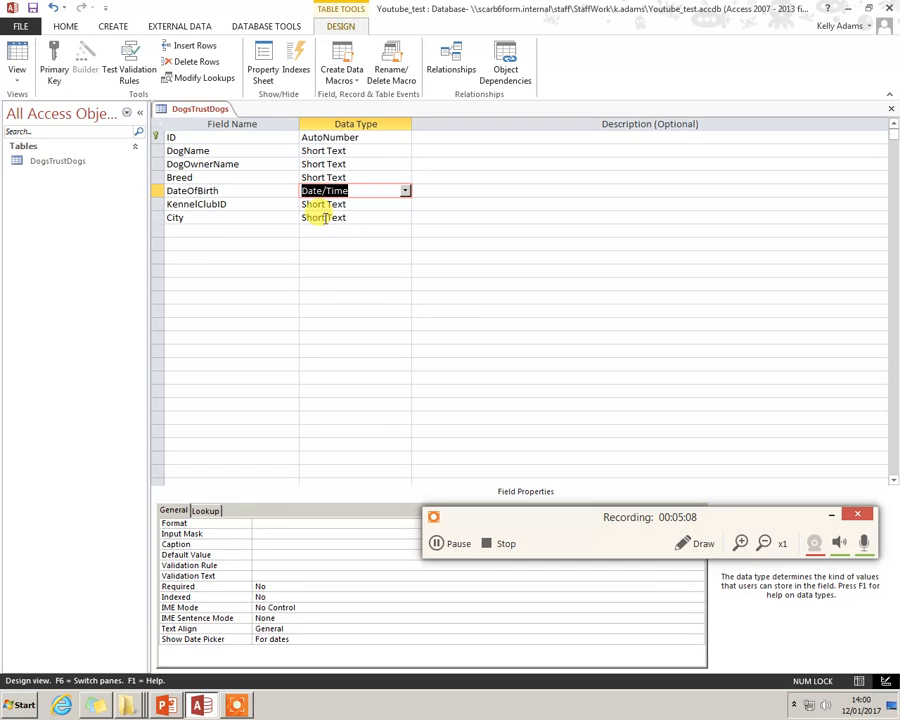
left_click(20, 56)
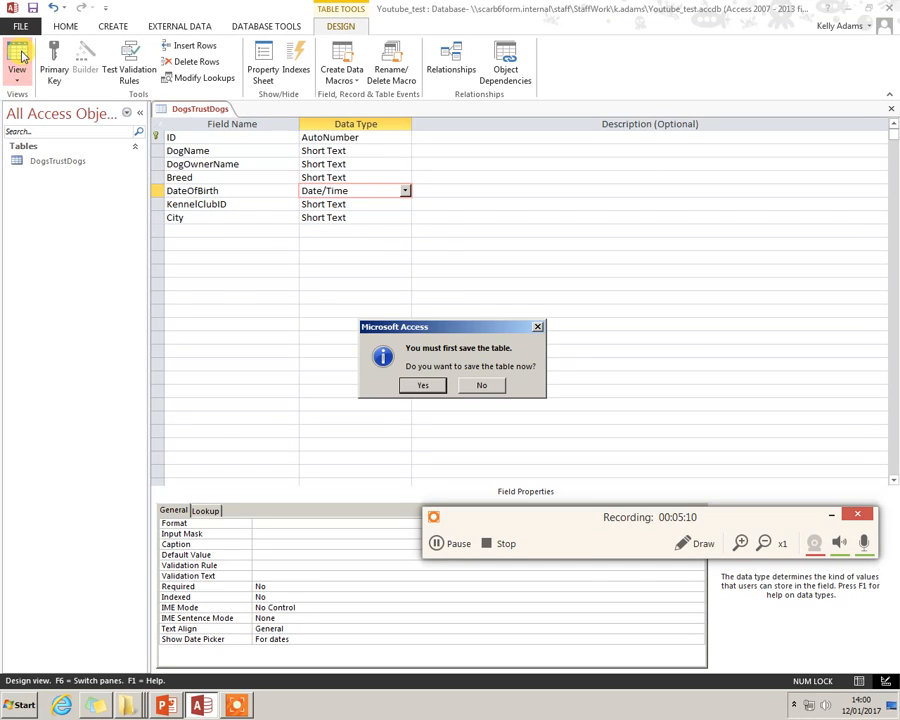
left_click(422, 385)
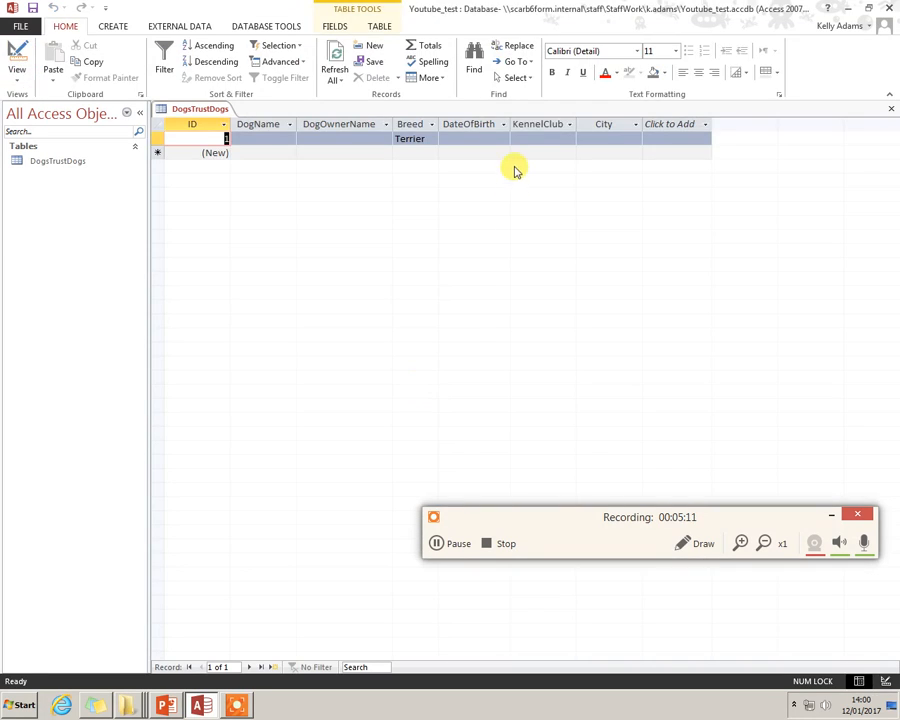
- Pick a date from the calendar for the Terrier record's DateOfBirth
left_click(458, 138)
left_click(519, 140)
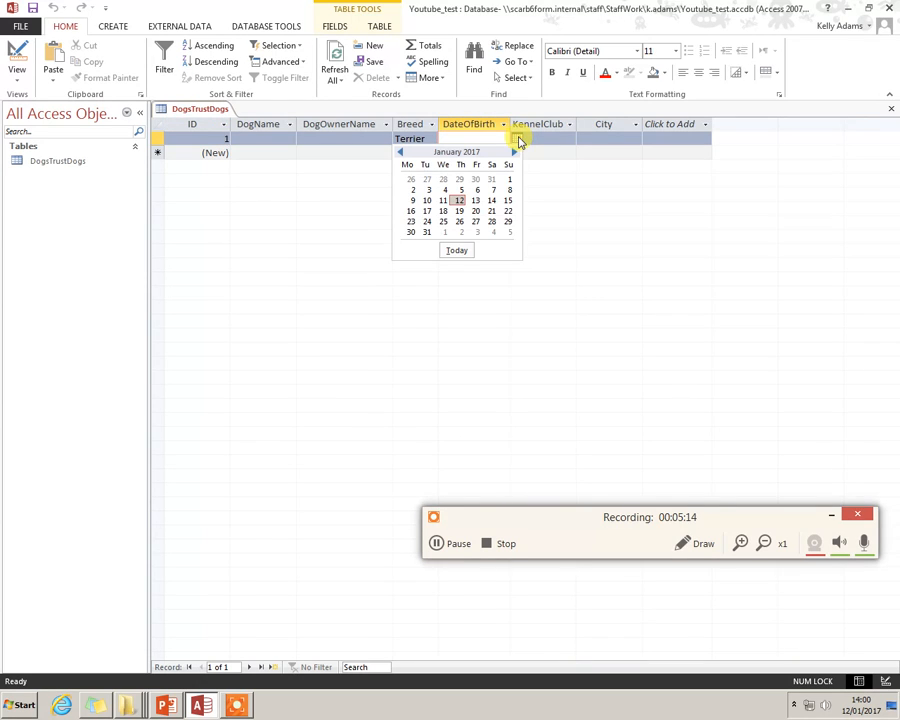
left_click(491, 201)
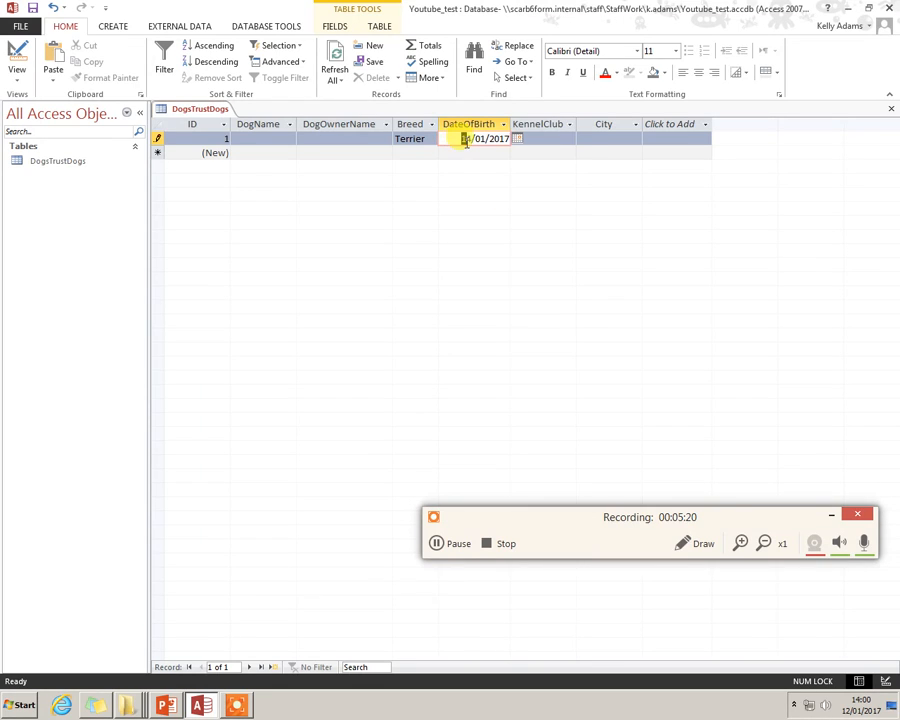
- Try to replace the Terrier record's DateOfBirth with a day and month written in words, and clear the entry
left_click_drag(464, 138, 582, 148)
type("14t")
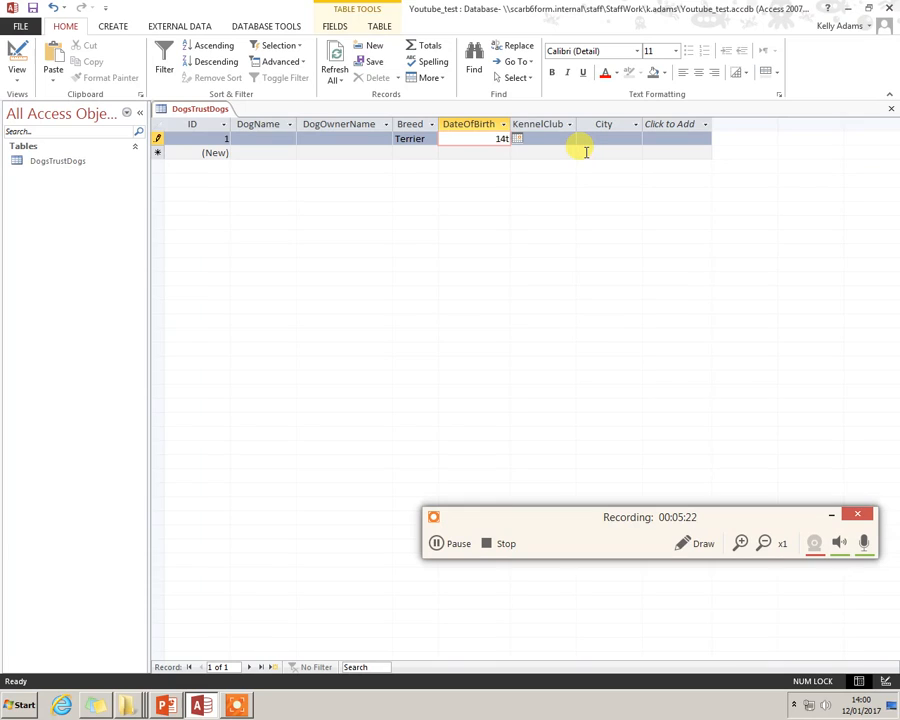
type("h January")
key("Return")
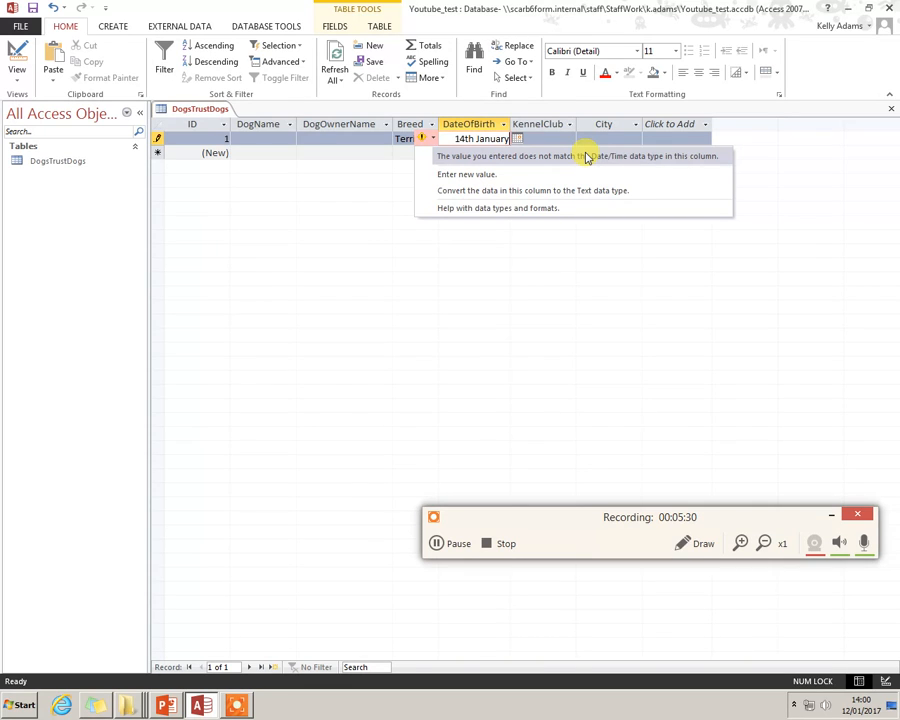
left_click(457, 140)
left_click_drag(454, 138, 575, 138)
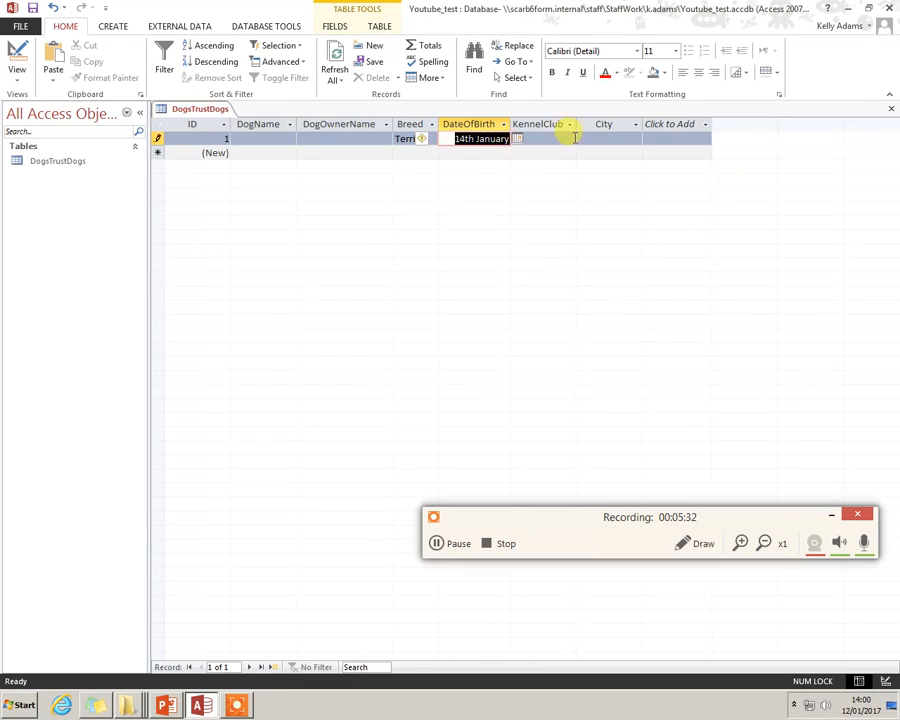
key("Delete")
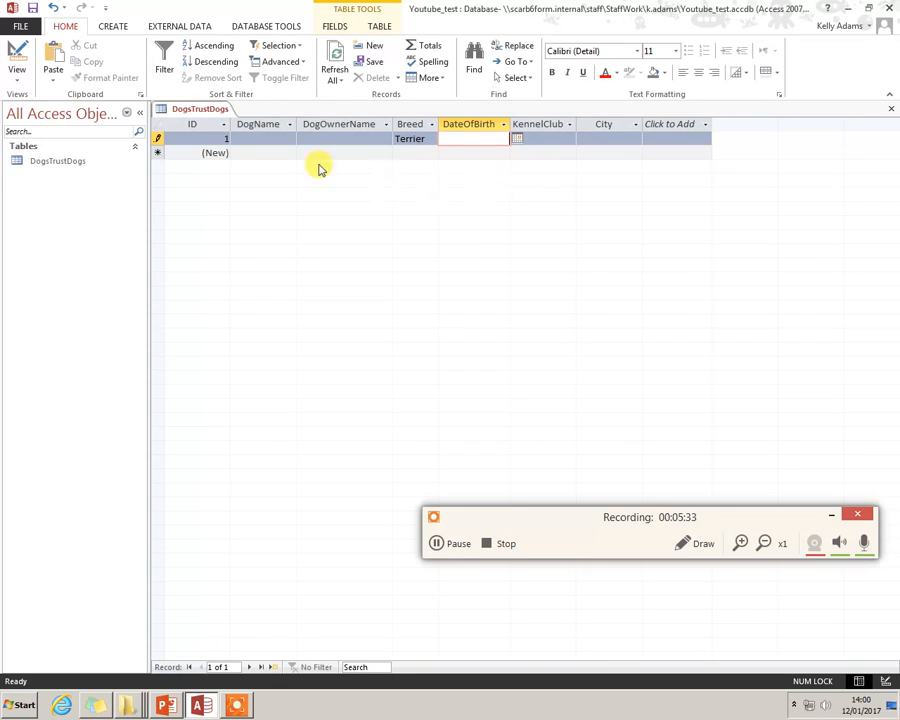
- Set the KennelClubID field's data type to Number in Design View and save the table, accepting possible data loss
left_click(14, 53)
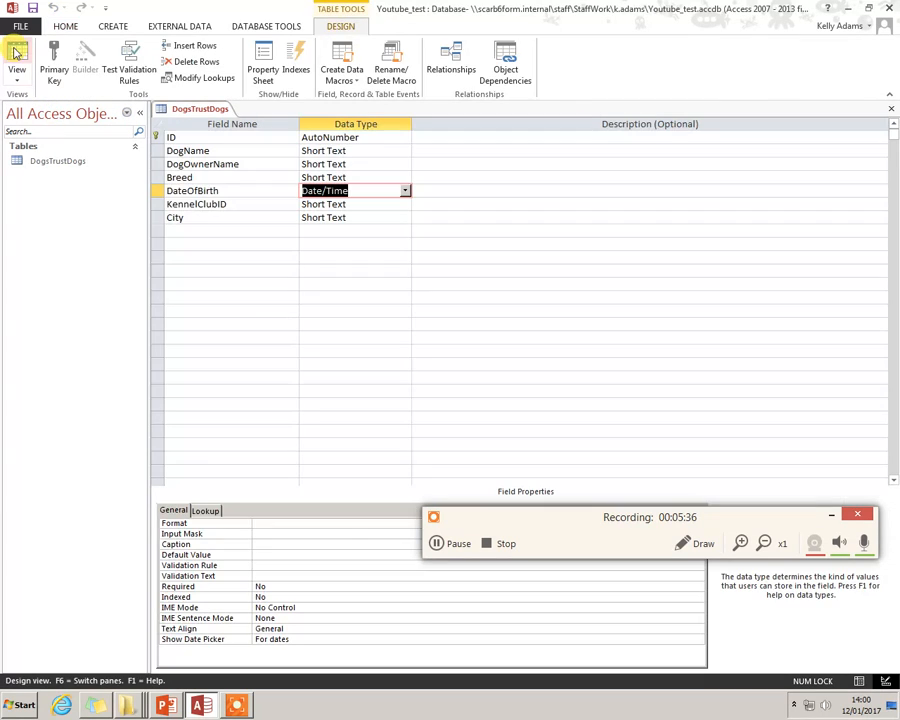
left_click(403, 203)
left_click(405, 205)
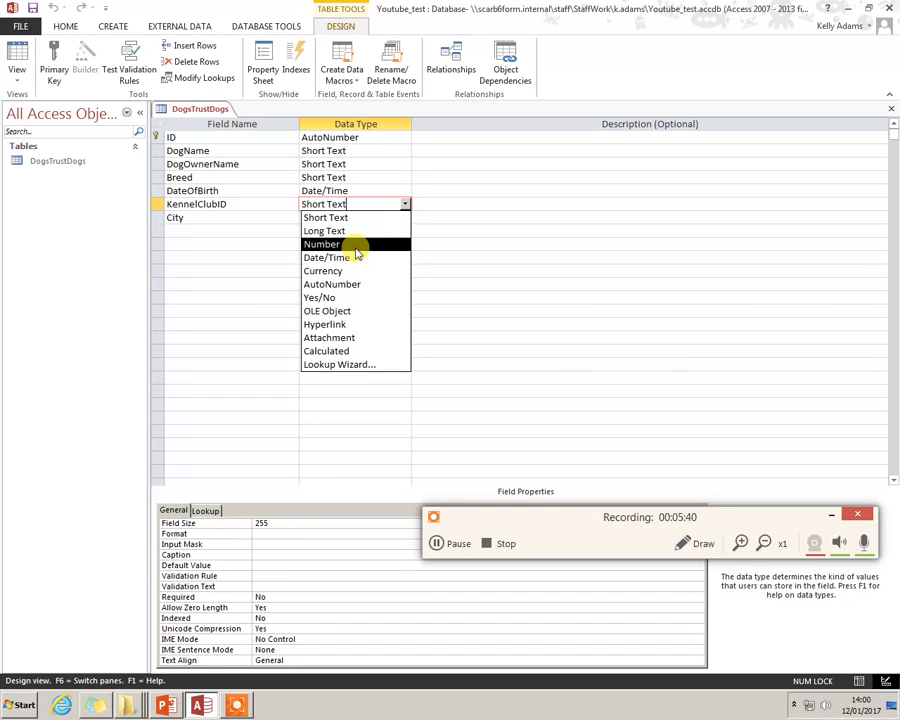
left_click(354, 246)
left_click(15, 55)
left_click(418, 382)
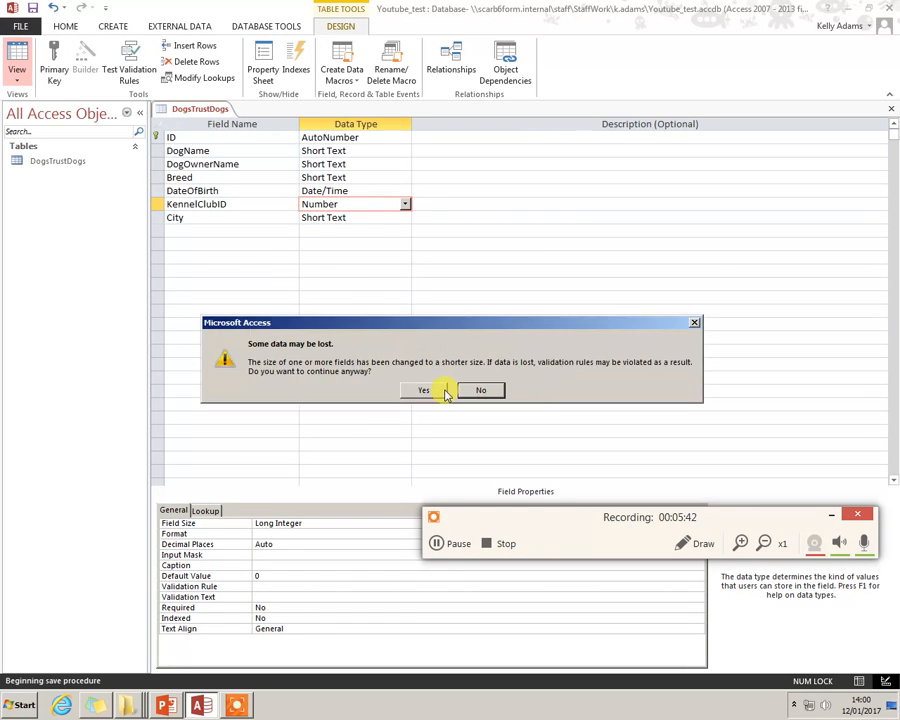
left_click(422, 390)
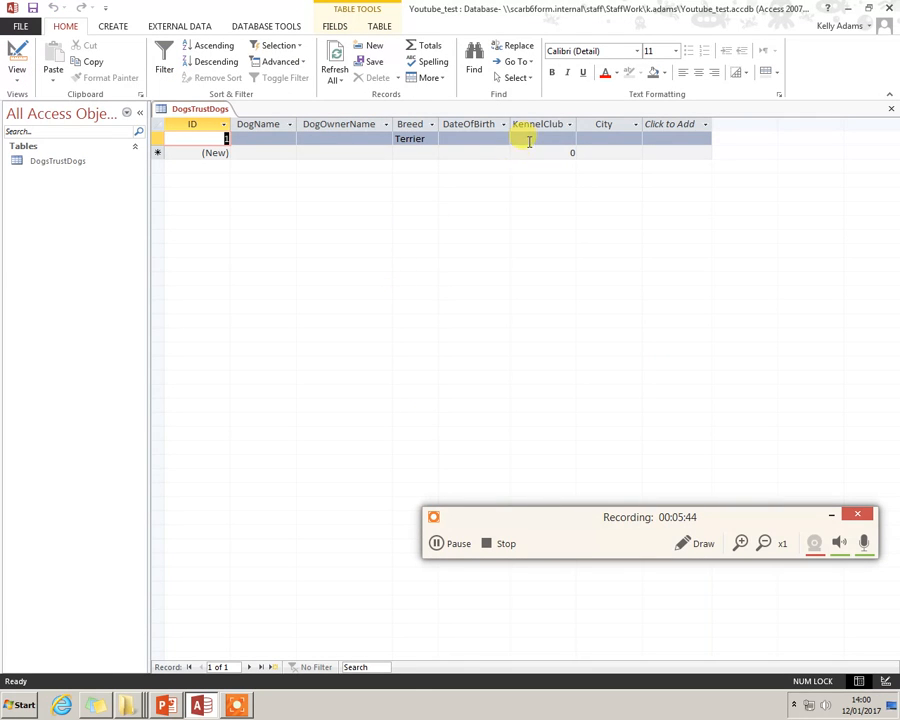
- Try the word ten as the Terrier record's KennelClubID and replace it with a numeric ID
left_click(533, 137)
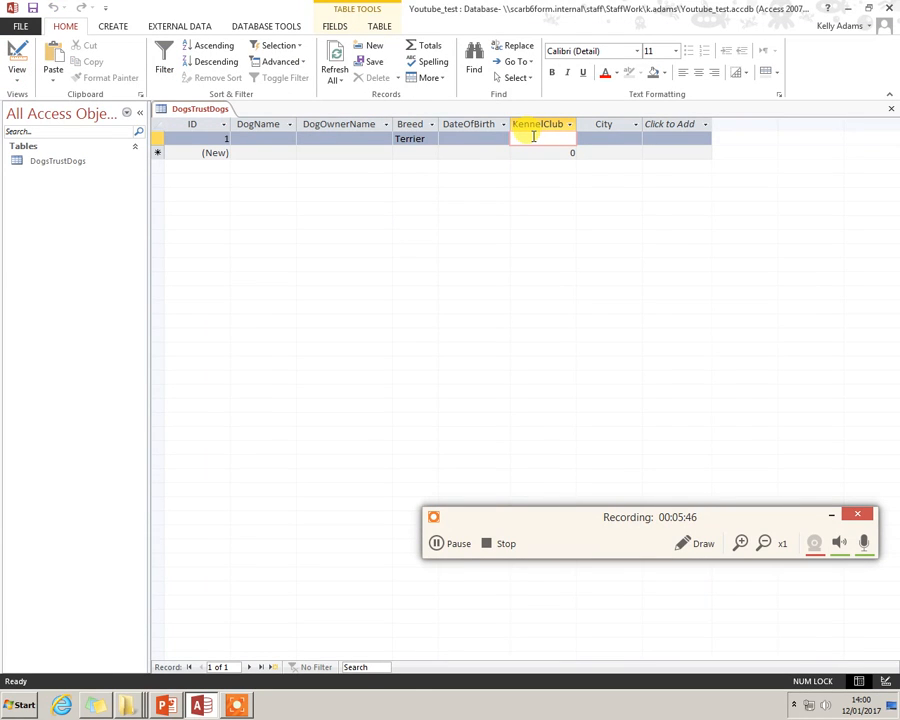
type("ten")
key("Return")
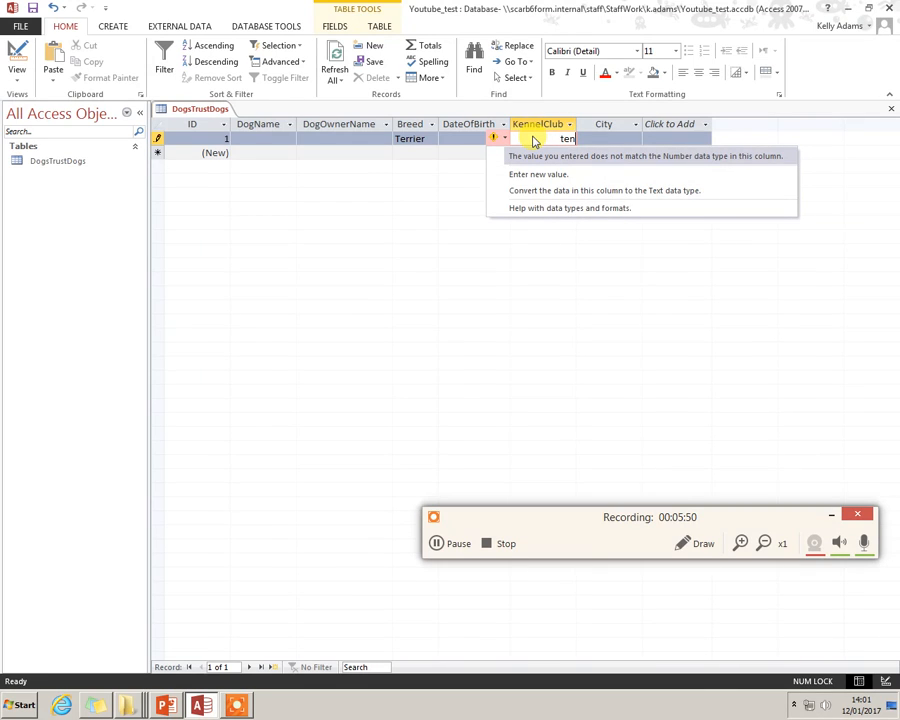
left_click(540, 174)
type("2322")
left_click(536, 150)
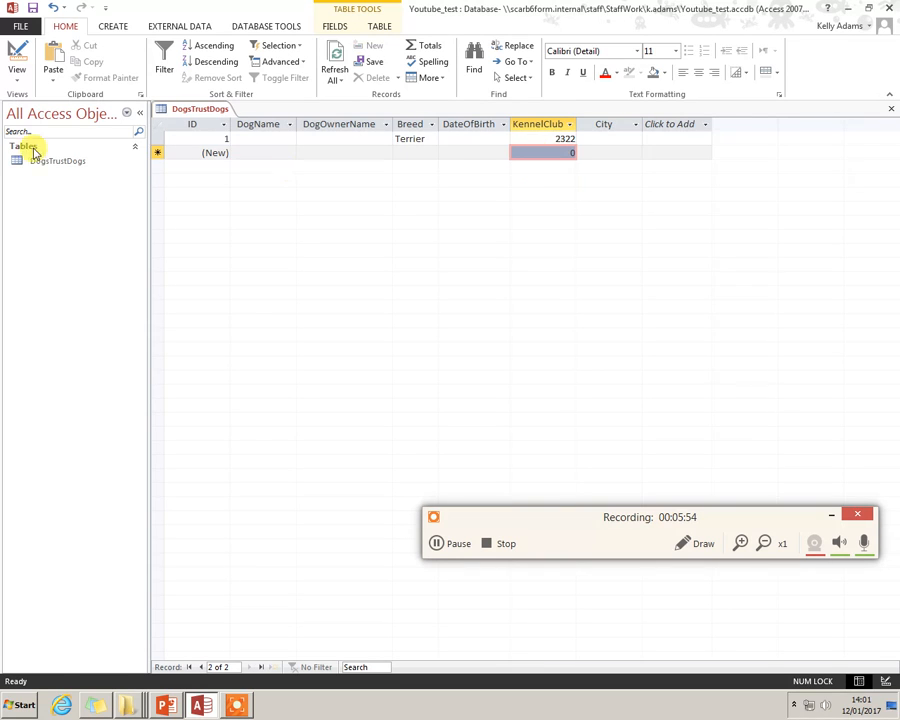
- Return to Design View and open the data type choices for the City field
left_click(16, 54)
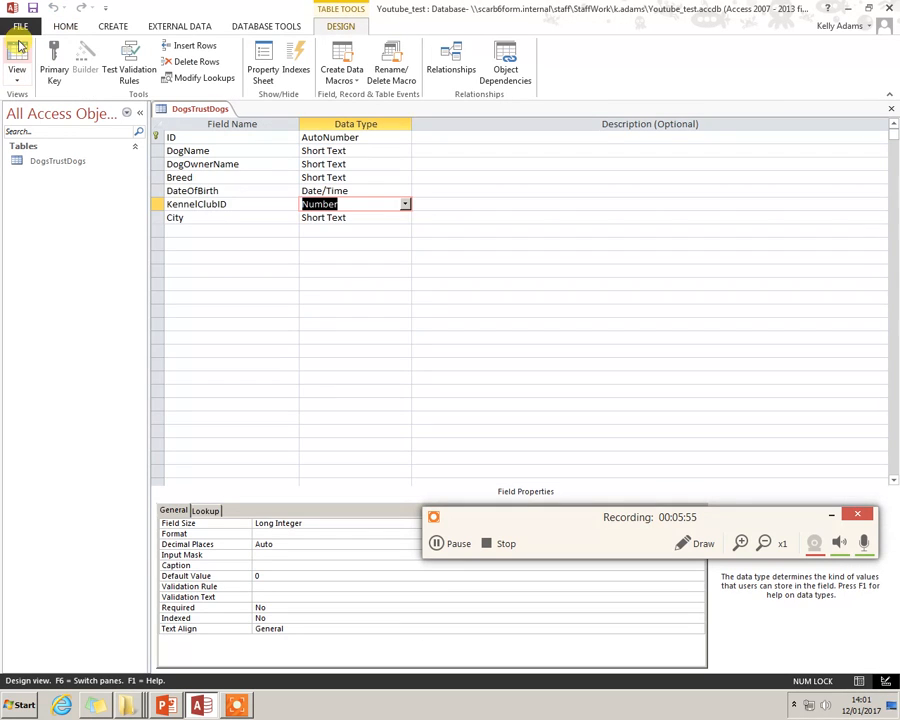
left_click(344, 220)
left_click(405, 219)
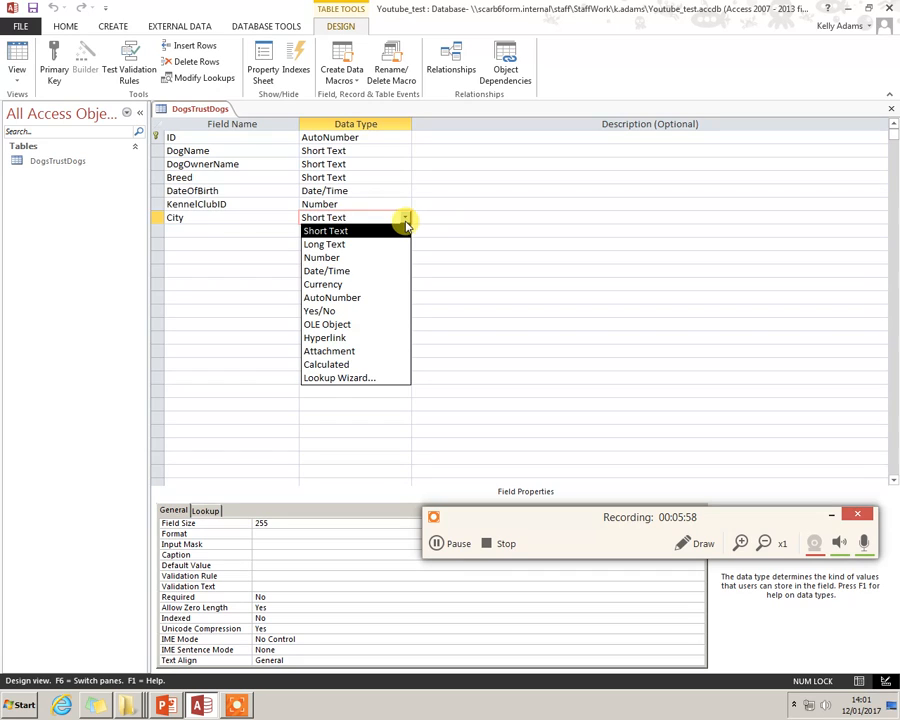